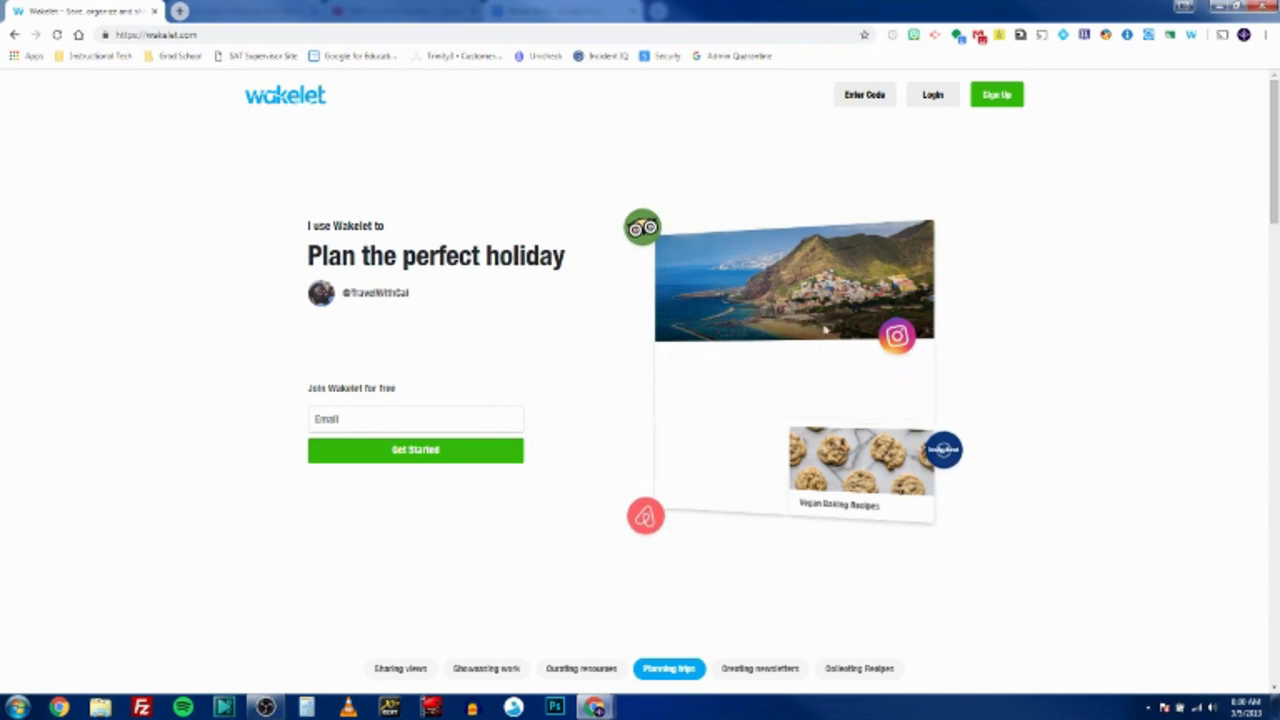
# - Log in to Wakelet with Login With Google, choosing your Google account in the popup
pyautogui.click(995, 94)
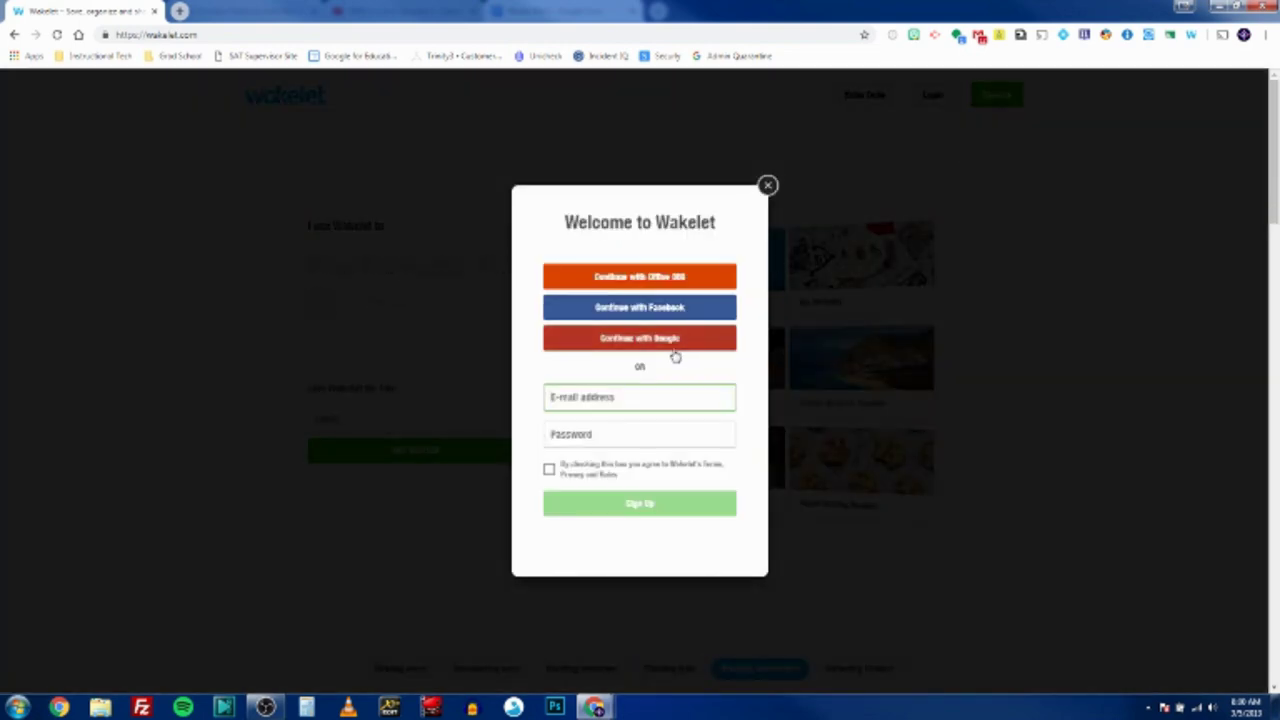
pyautogui.click(768, 186)
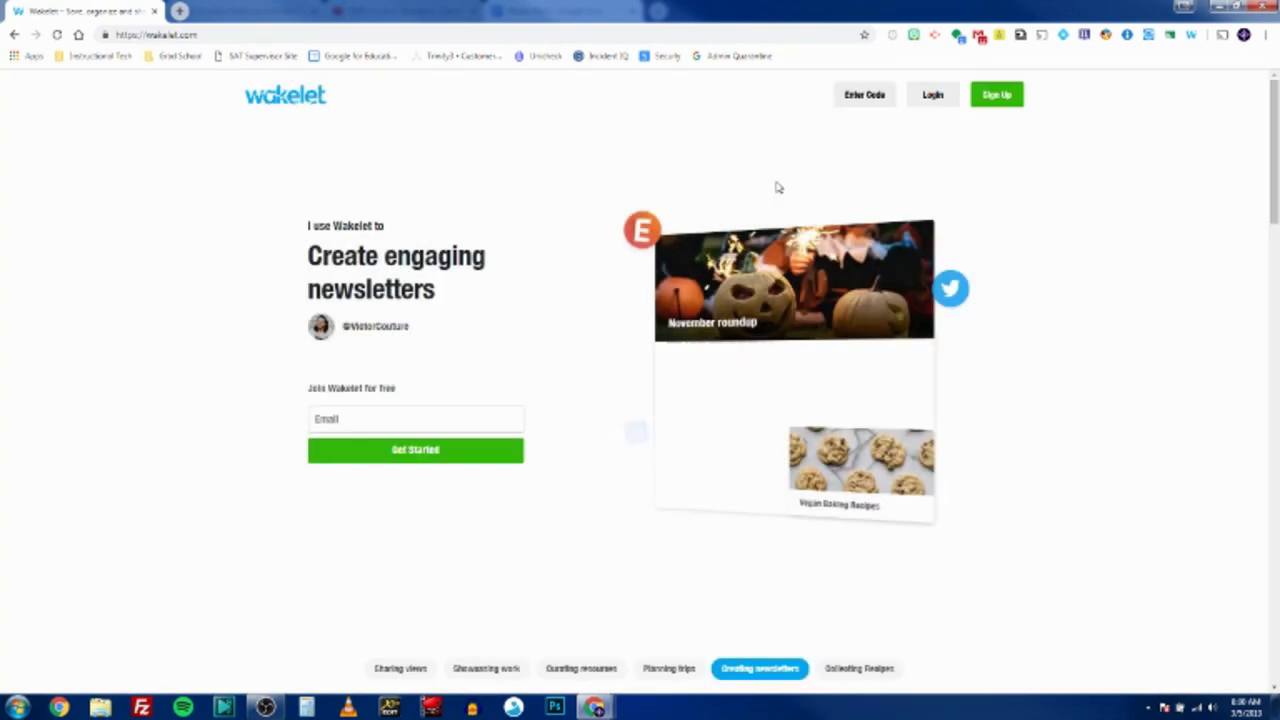
pyautogui.click(932, 95)
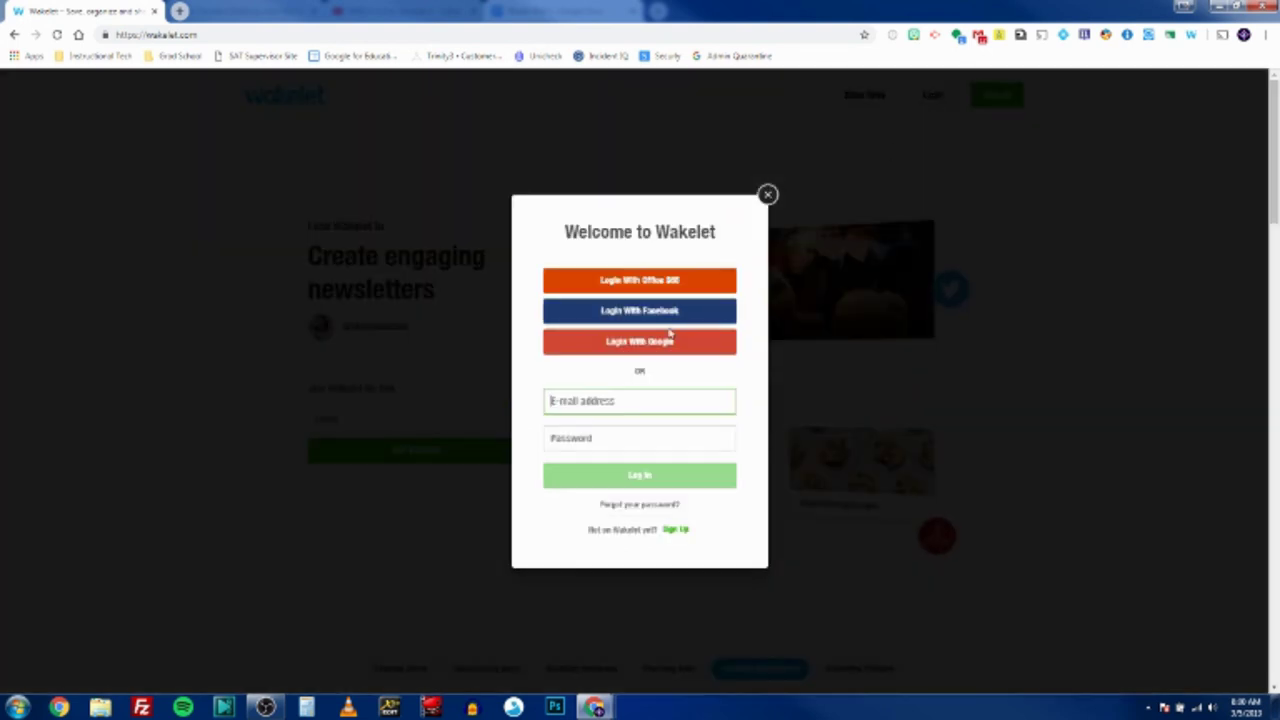
pyautogui.click(646, 345)
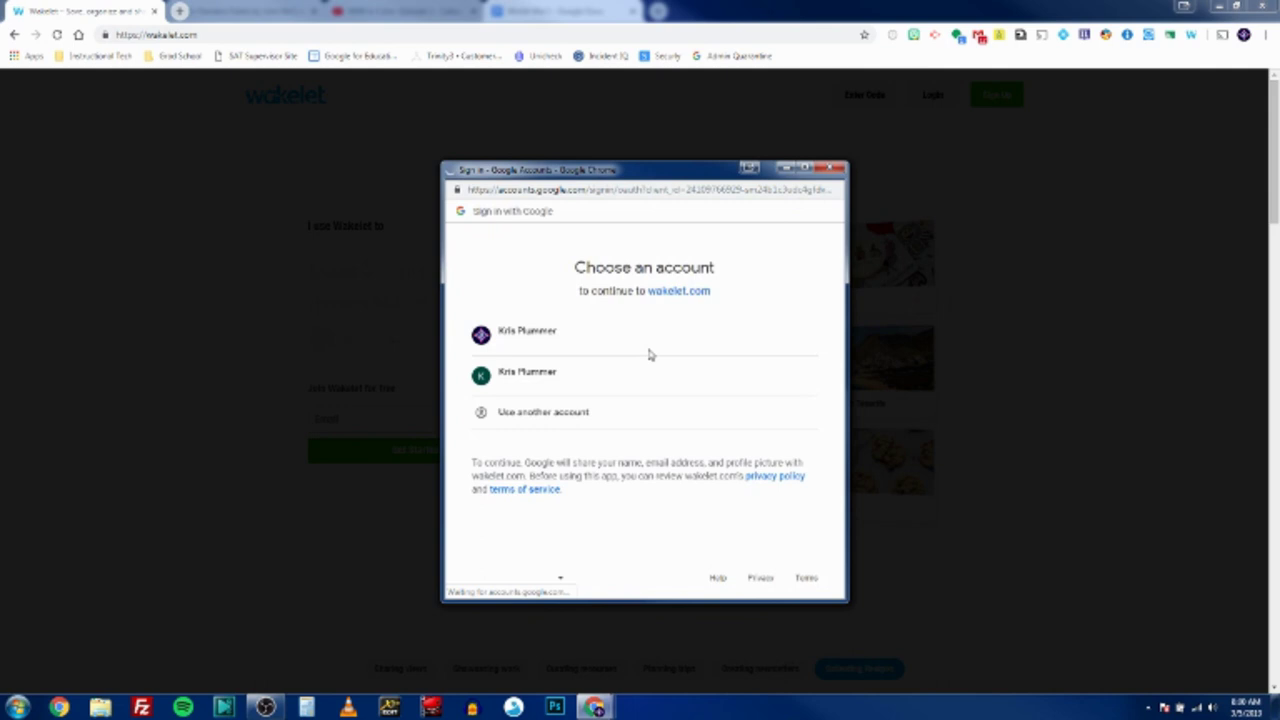
pyautogui.click(557, 337)
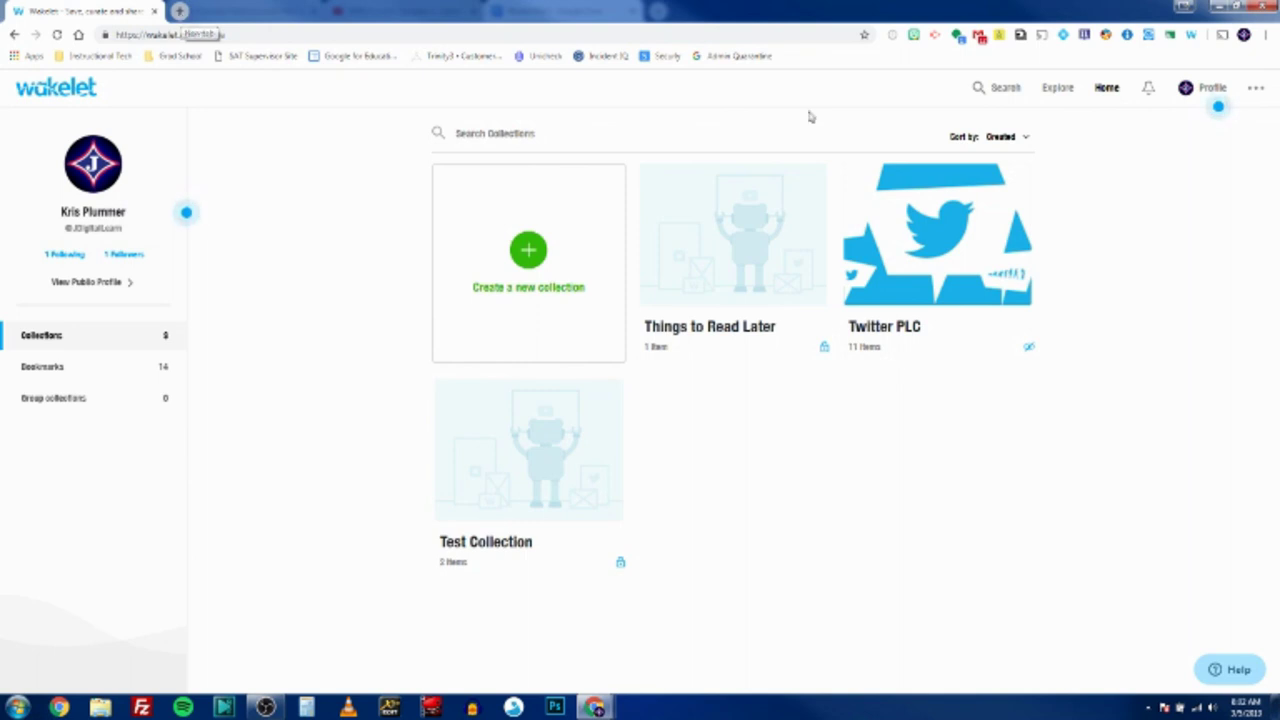
# - In a new tab, Google 'world war' and open The Atlantic's 'World War I in Photos: Introduction'
pyautogui.click(180, 11)
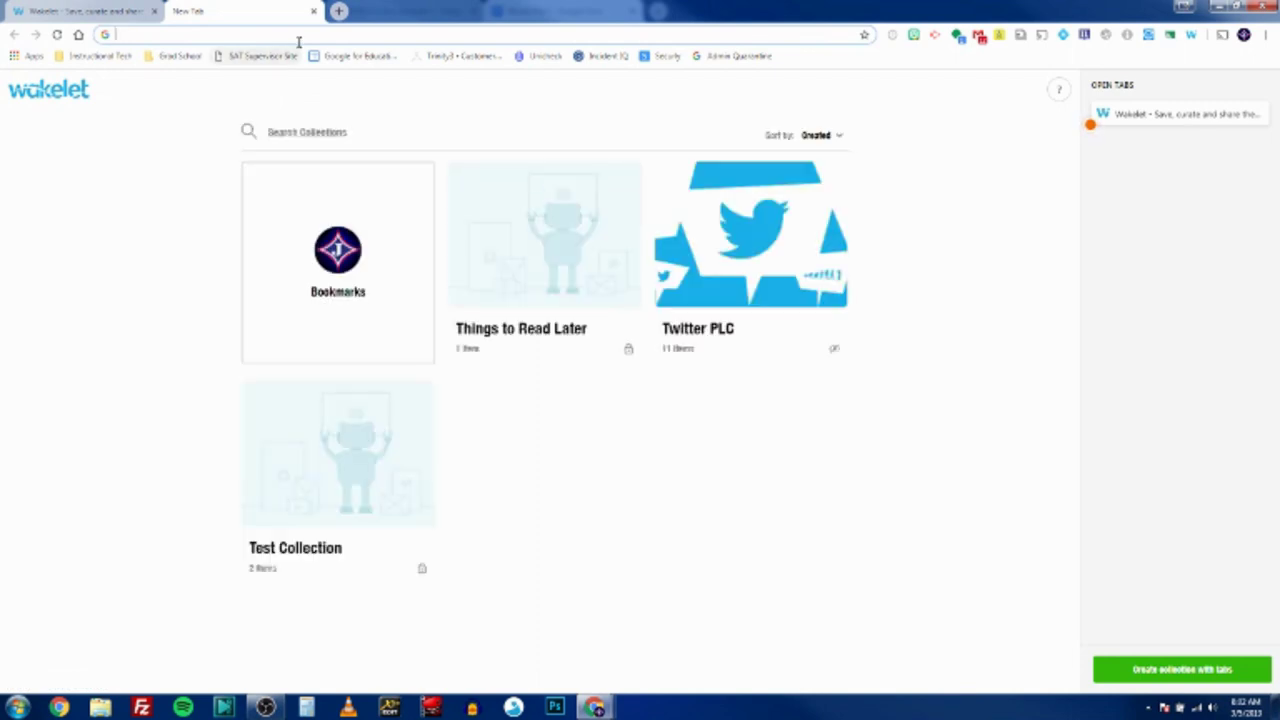
pyautogui.click(296, 38)
pyautogui.write('world war')
pyautogui.press('Return')
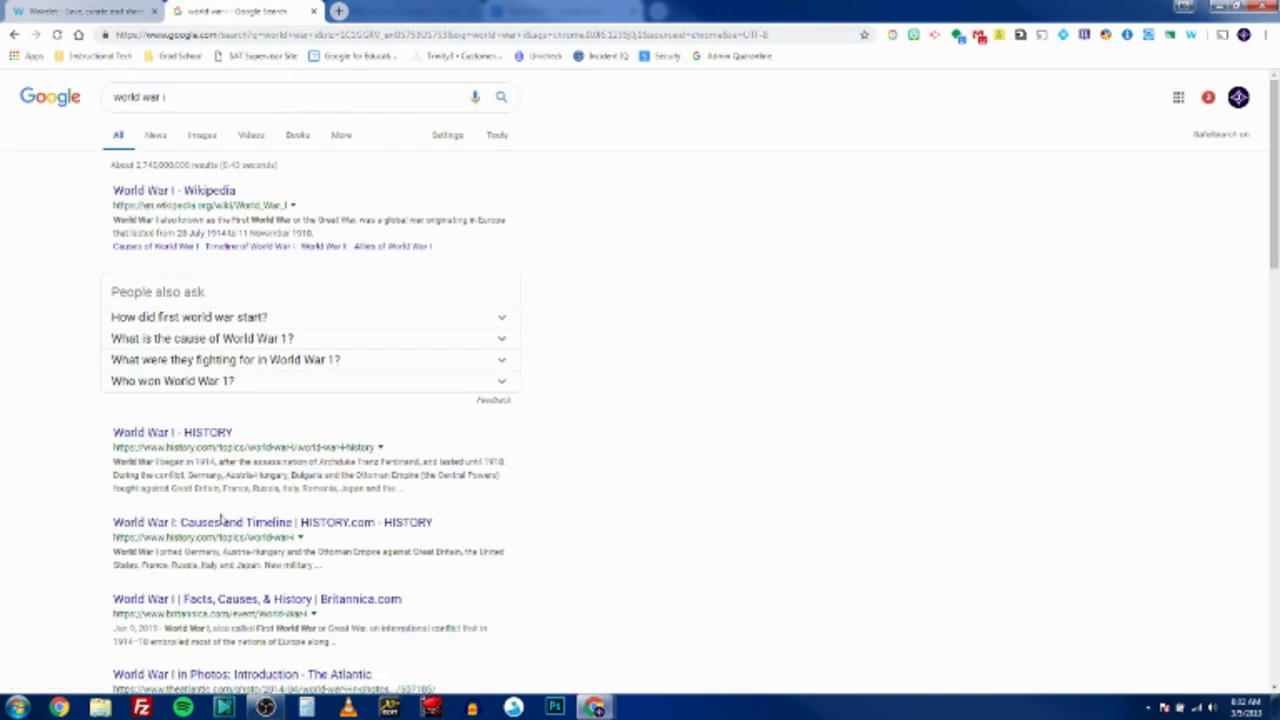
pyautogui.scroll(-1, 238, 565)
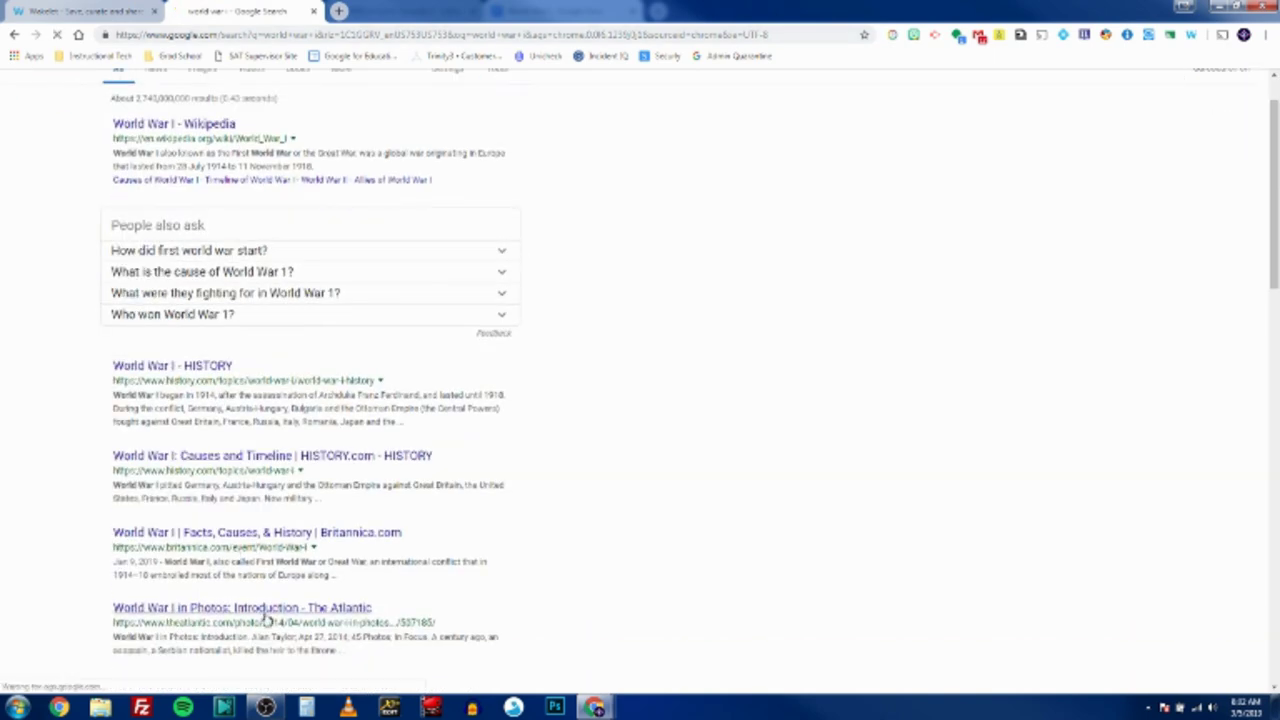
pyautogui.click(266, 619)
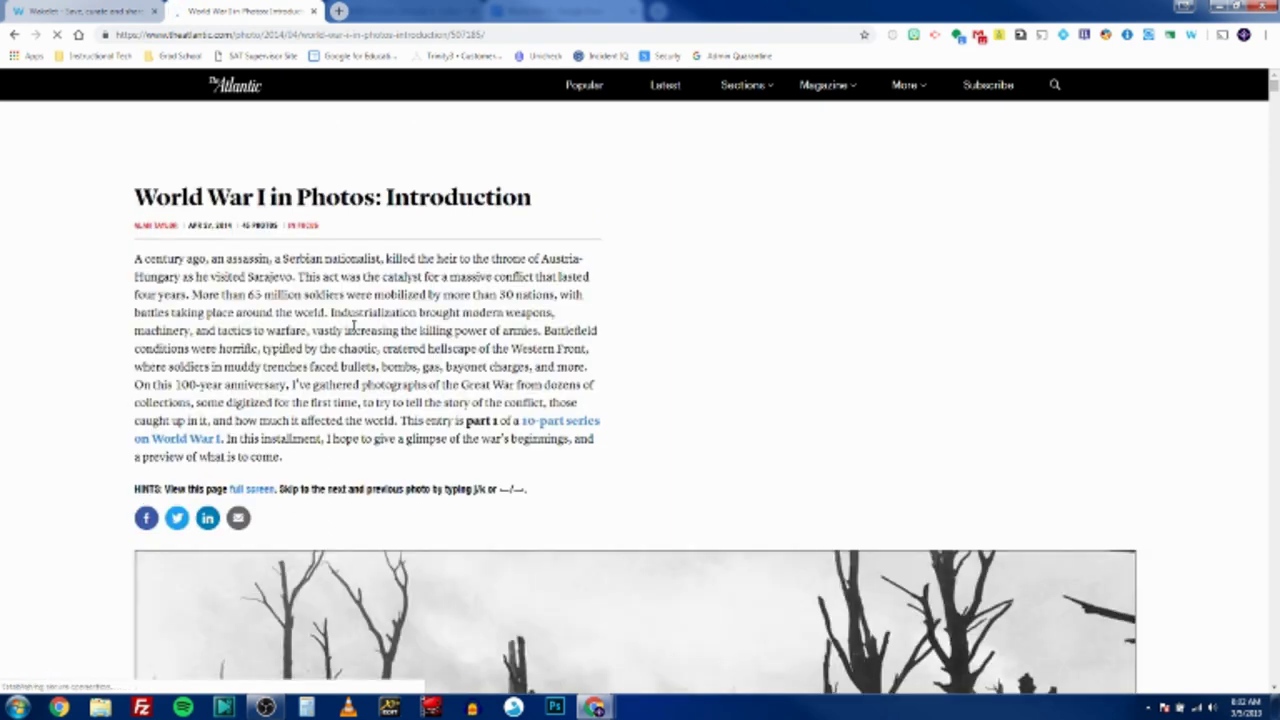
# - Use the Wakelet extension to save The Atlantic article into a newly created 'World War I' collection
pyautogui.click(1192, 38)
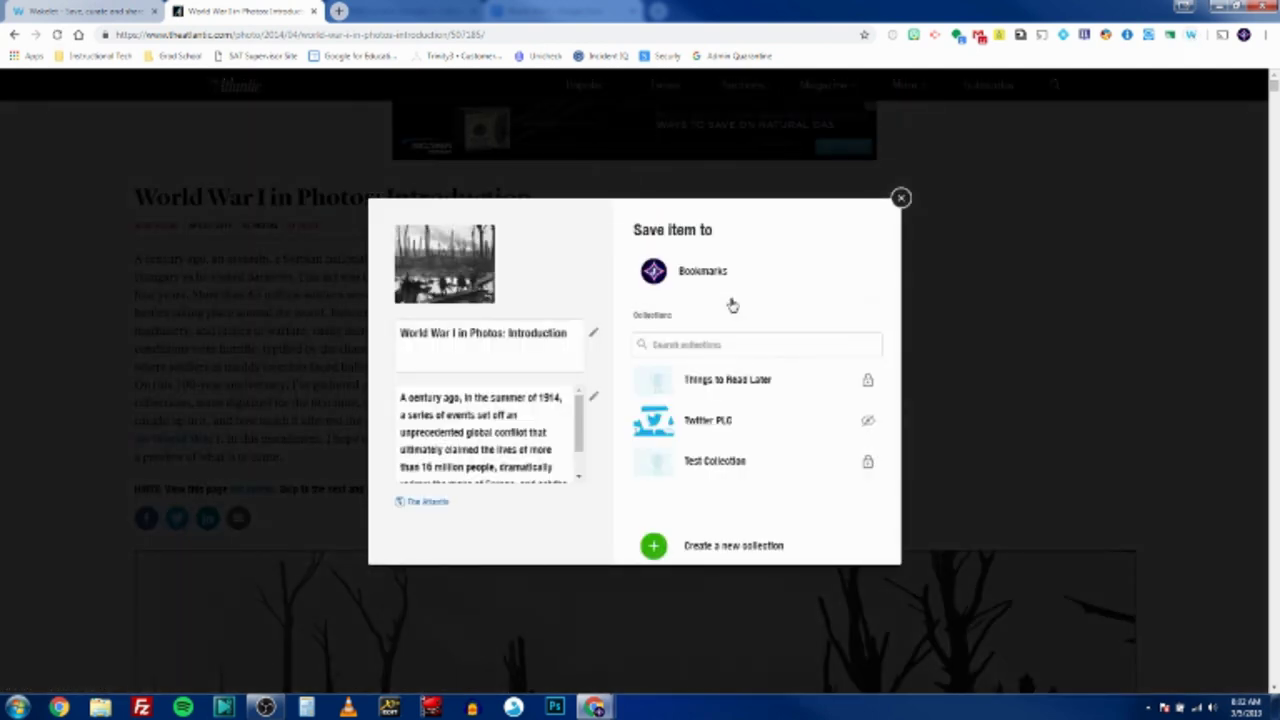
pyautogui.moveTo(806, 384)
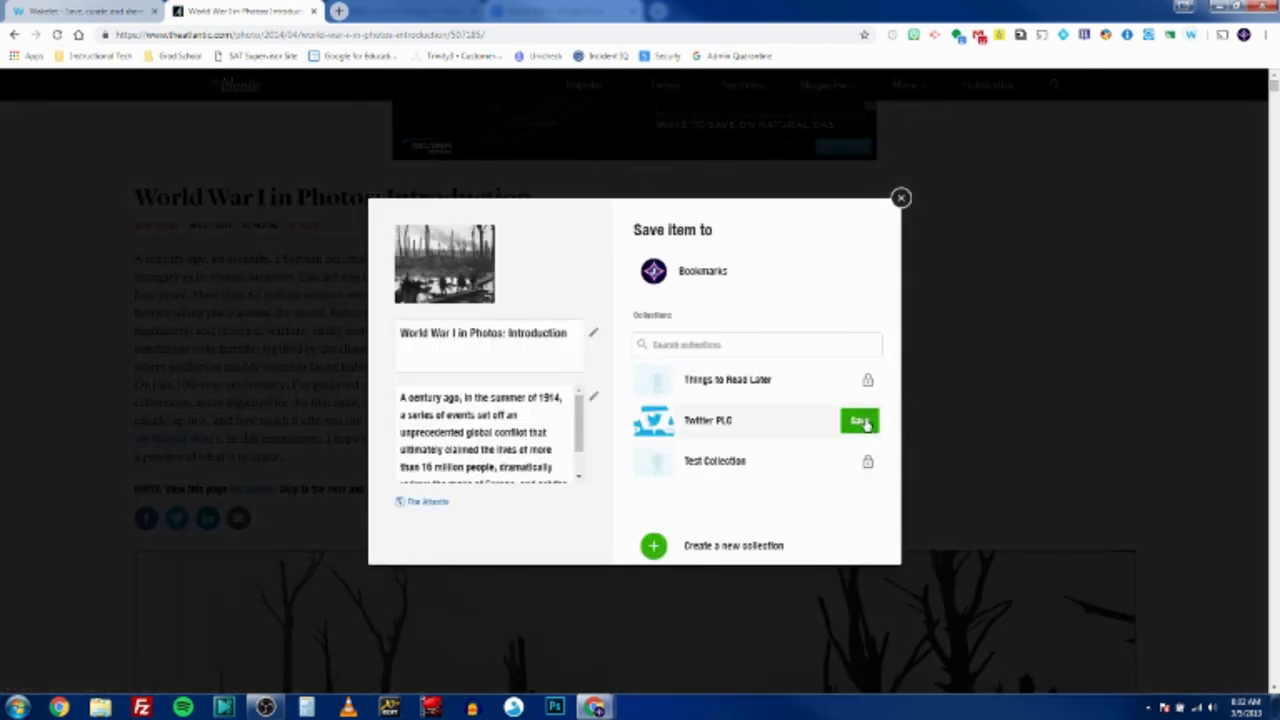
pyautogui.moveTo(872, 455)
pyautogui.click(708, 552)
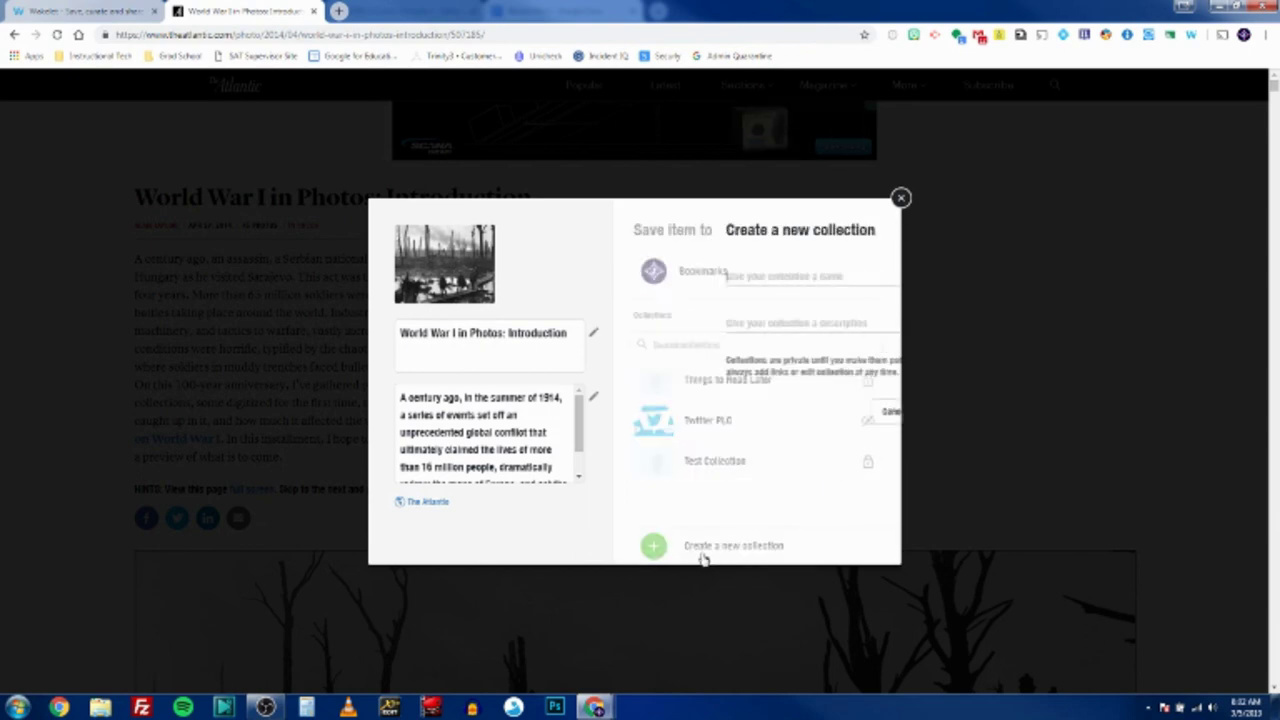
pyautogui.write('World War I')
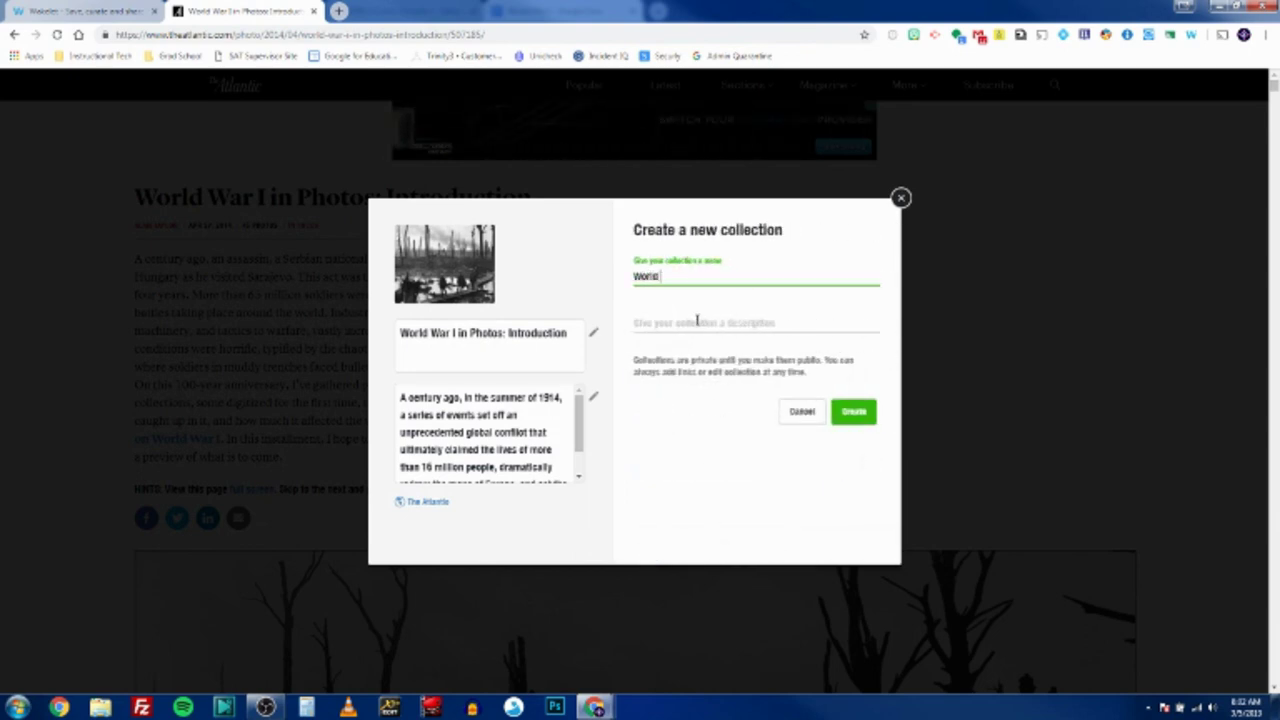
pyautogui.click(838, 415)
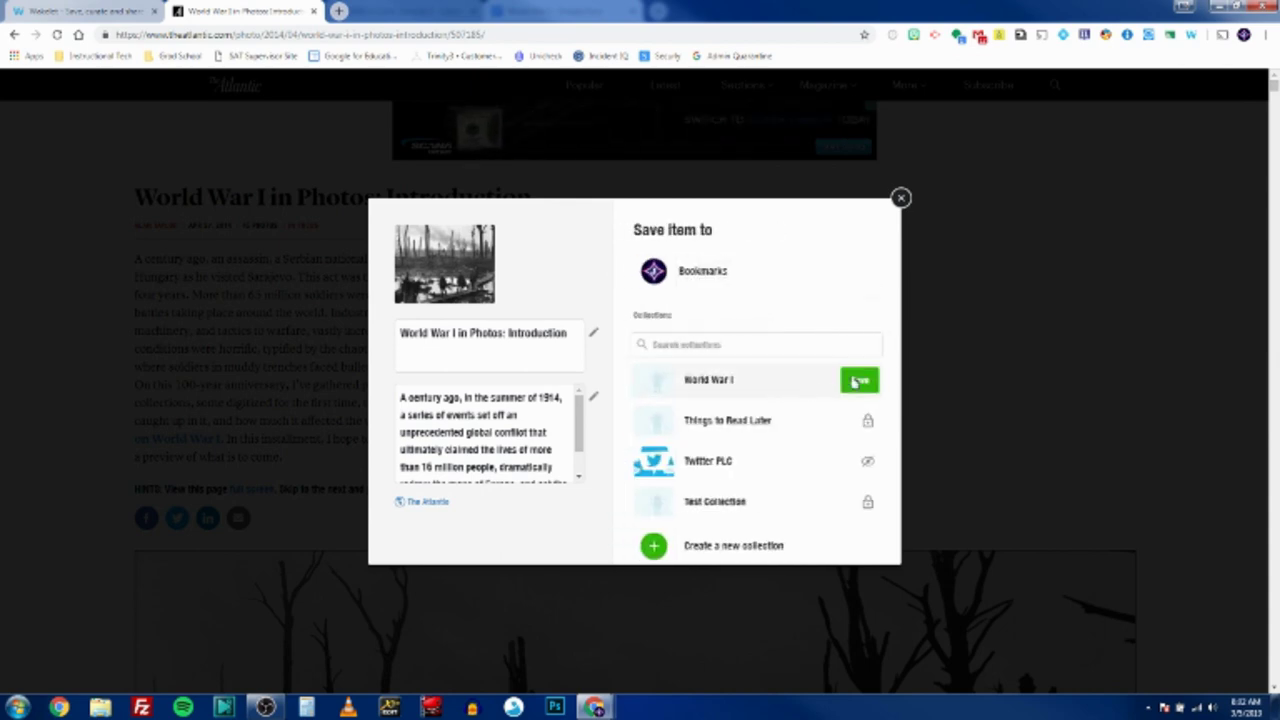
pyautogui.click(858, 381)
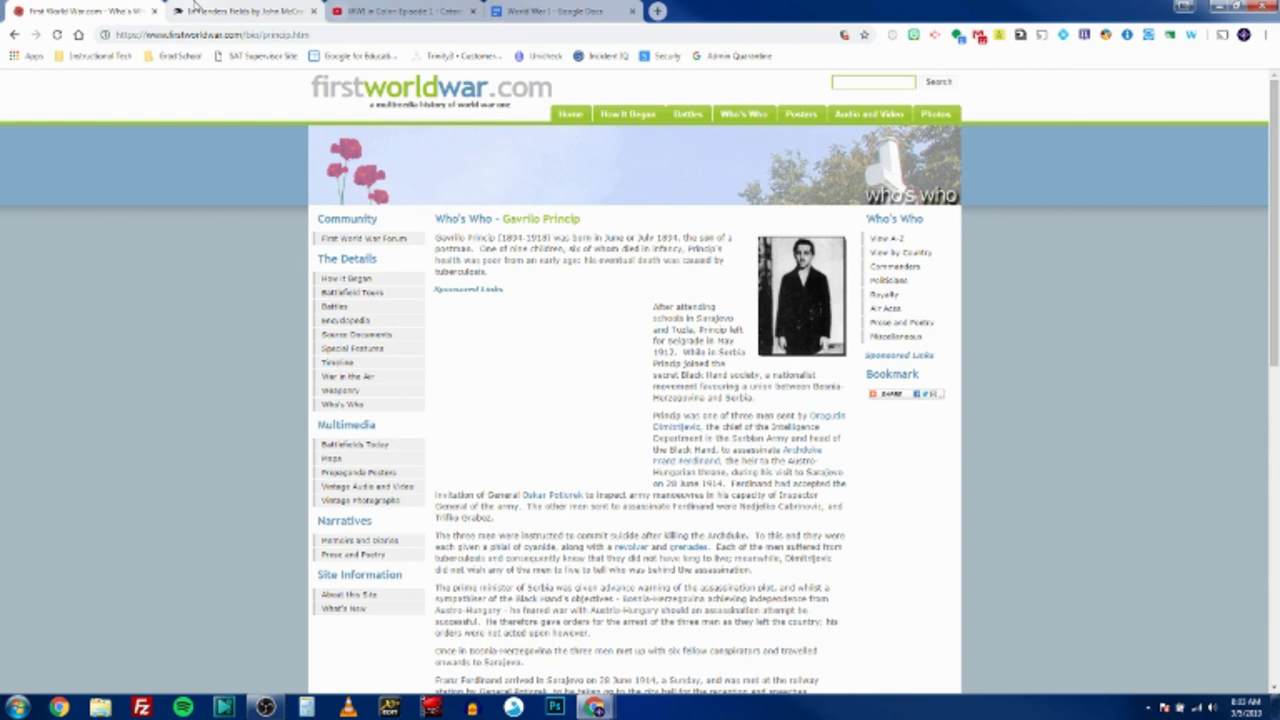
# - Check the In Flanders Fields, WWI in Color and World War I Google Doc tabs, ending on Gavrilo Princip
pyautogui.click(240, 11)
pyautogui.click(400, 11)
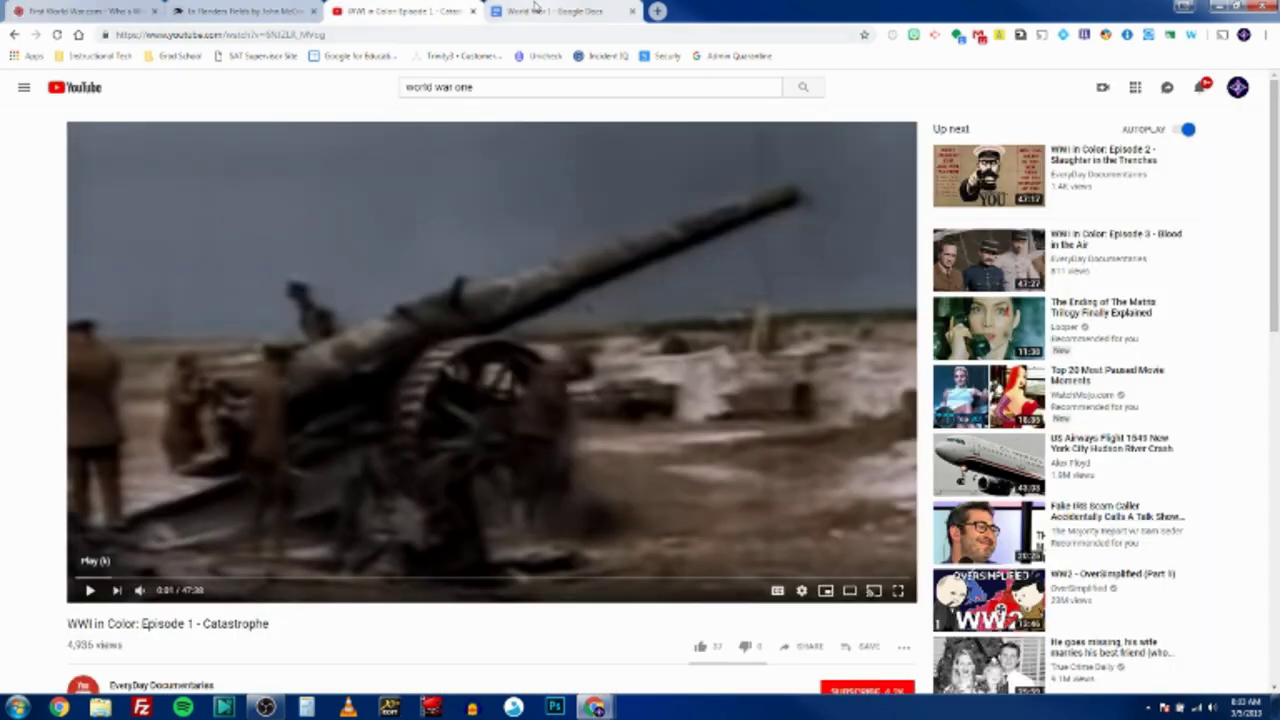
pyautogui.click(553, 11)
pyautogui.click(107, 10)
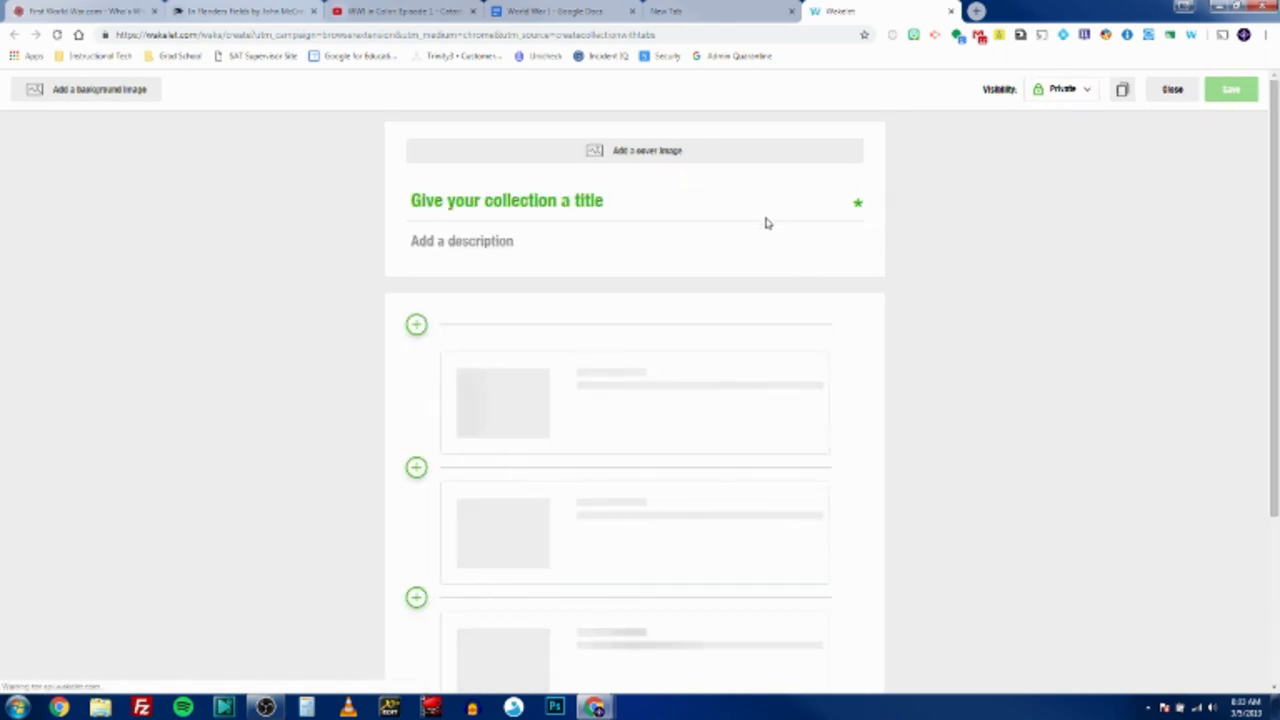
# - Scroll through the draft's four tab items and enter 'World War I' as the collection title
pyautogui.scroll(-2, 957, 601)
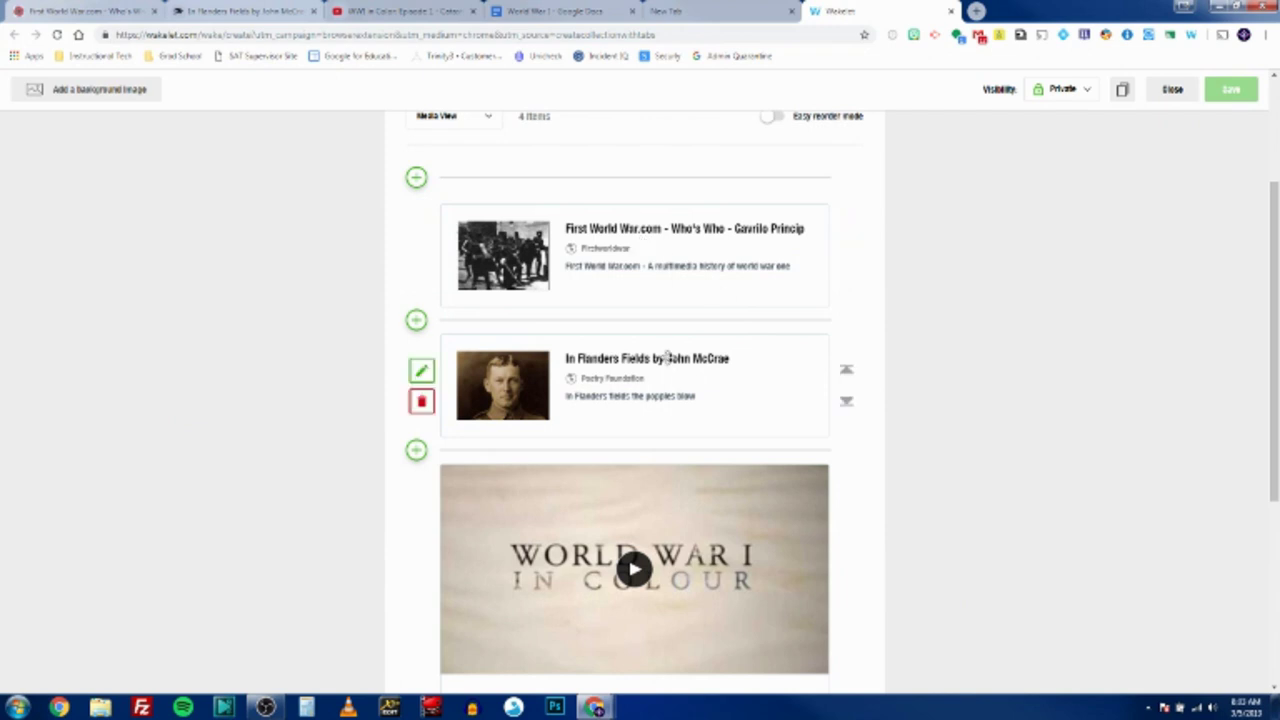
pyautogui.scroll(-2, 640, 430)
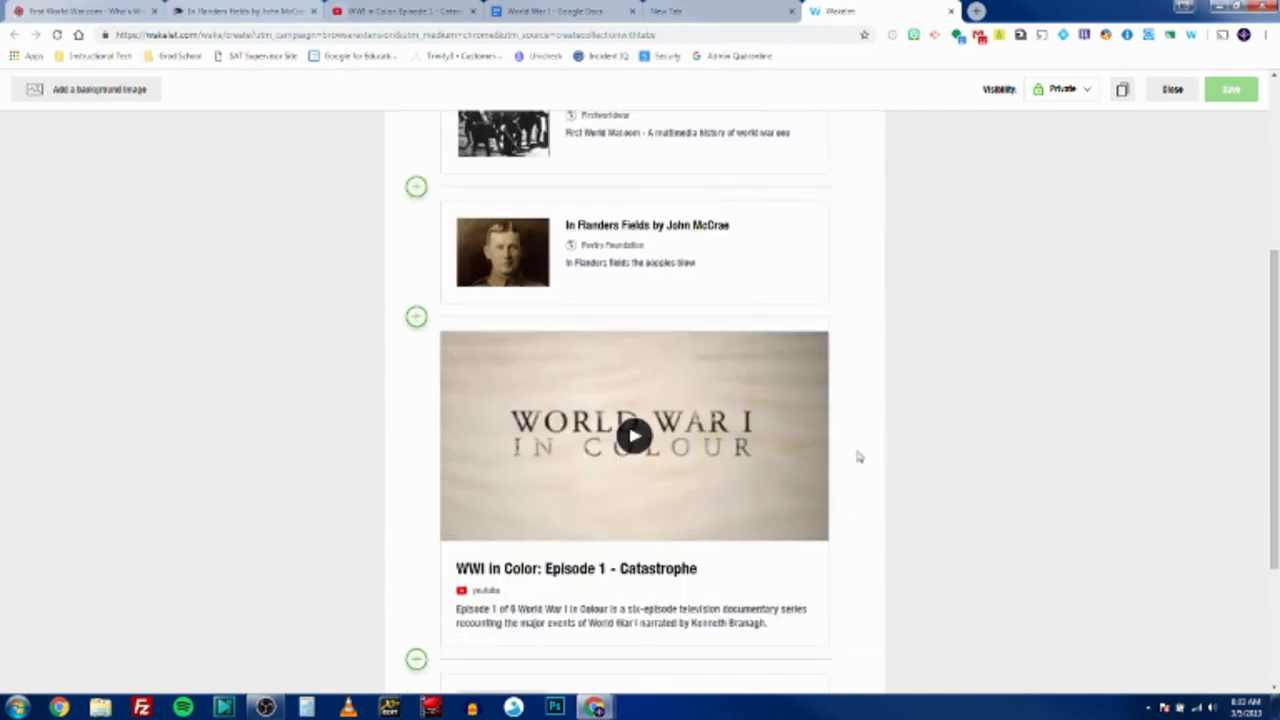
pyautogui.scroll(-3, 857, 454)
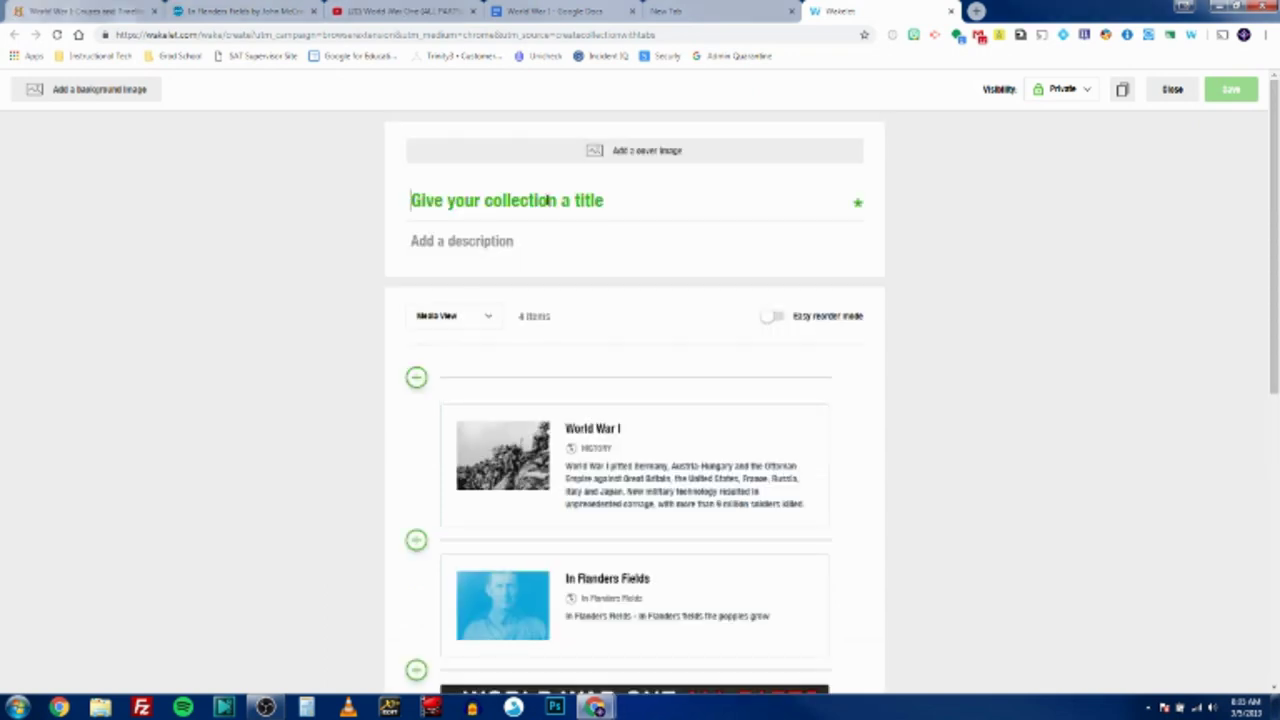
pyautogui.write('World War I')
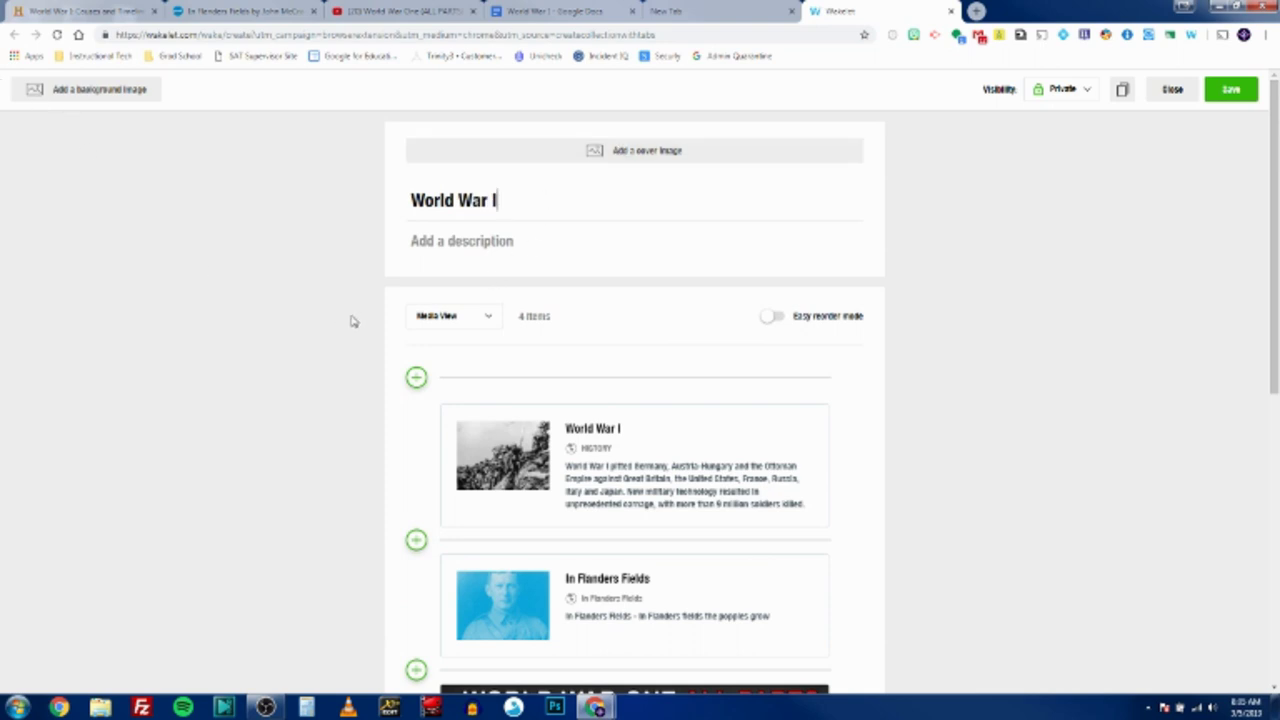
# - Look at the layout choices without changing them and scroll through the draft's items
pyautogui.click(488, 318)
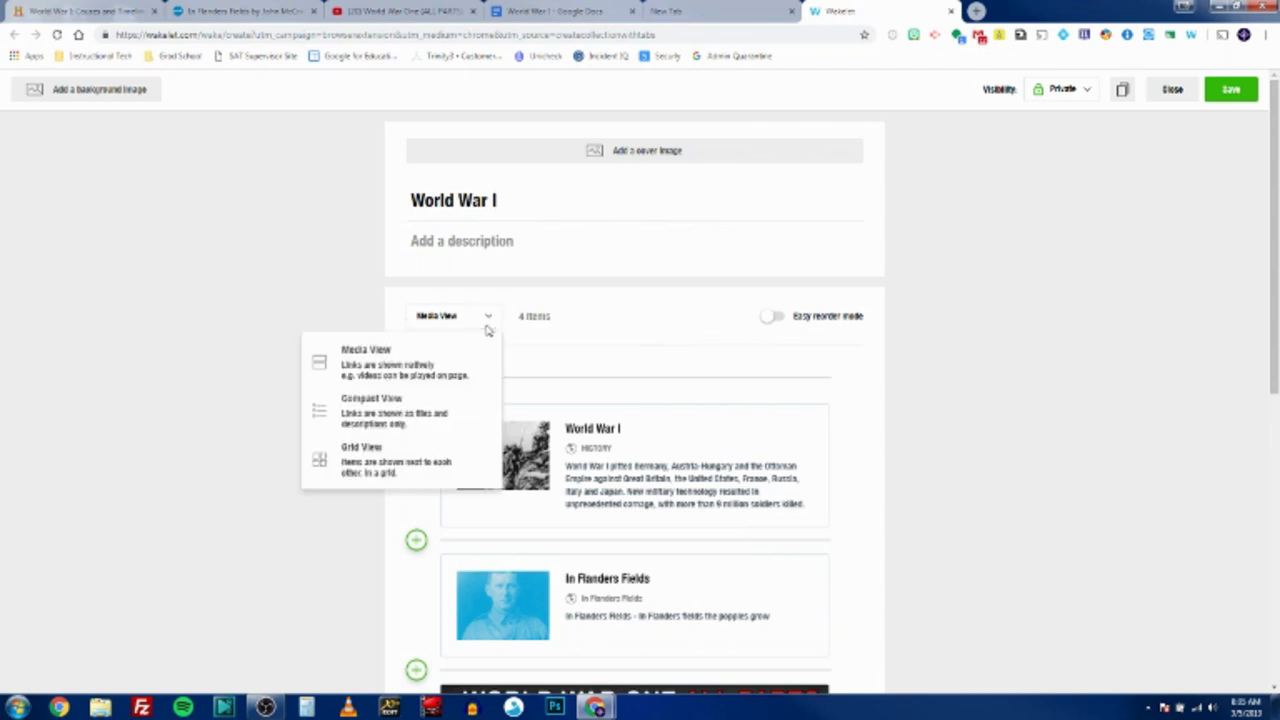
pyautogui.click(383, 368)
pyautogui.scroll(-3, 575, 455)
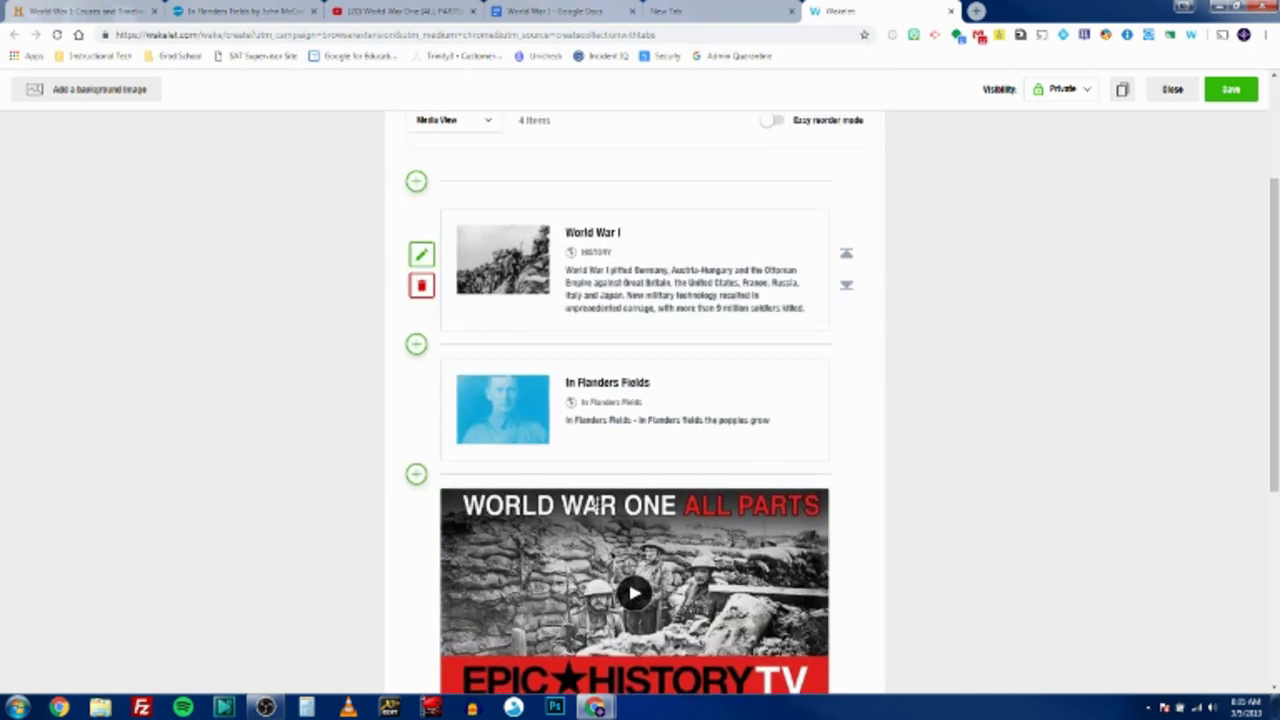
pyautogui.scroll(-1, 597, 502)
pyautogui.scroll(-1, 626, 457)
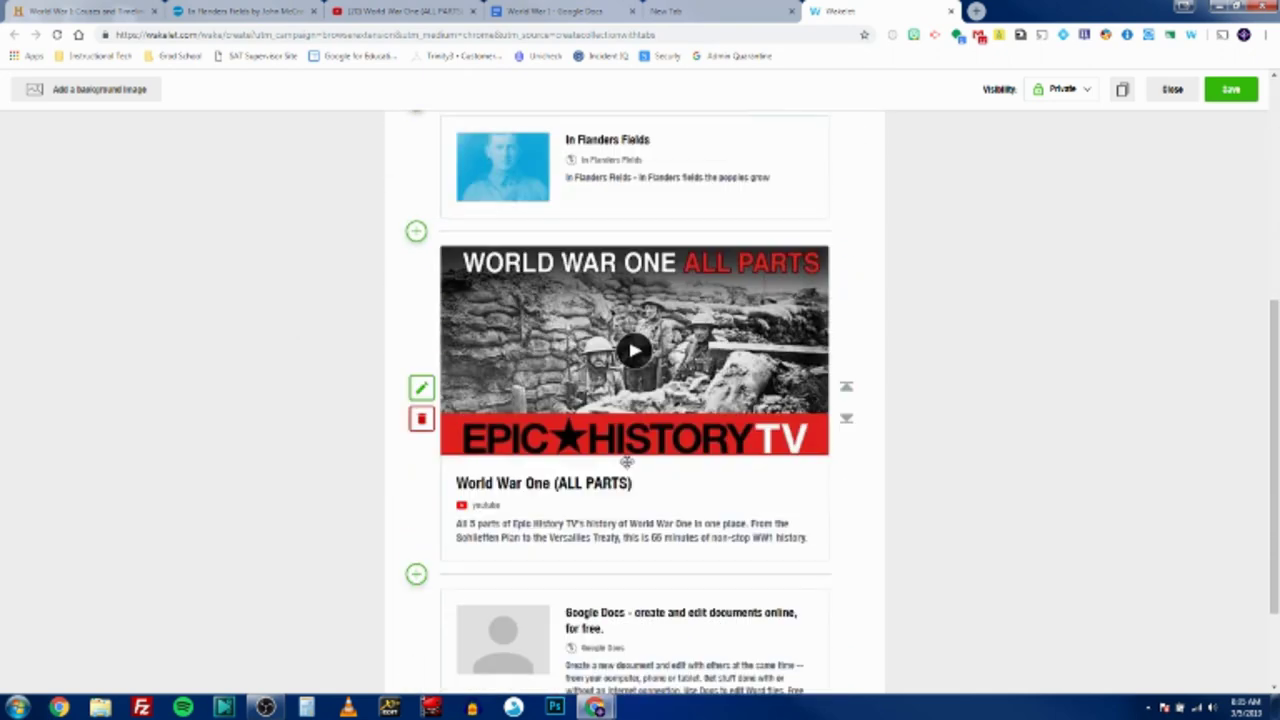
pyautogui.scroll(1, 626, 457)
pyautogui.scroll(1, 497, 350)
pyautogui.scroll(3, 497, 350)
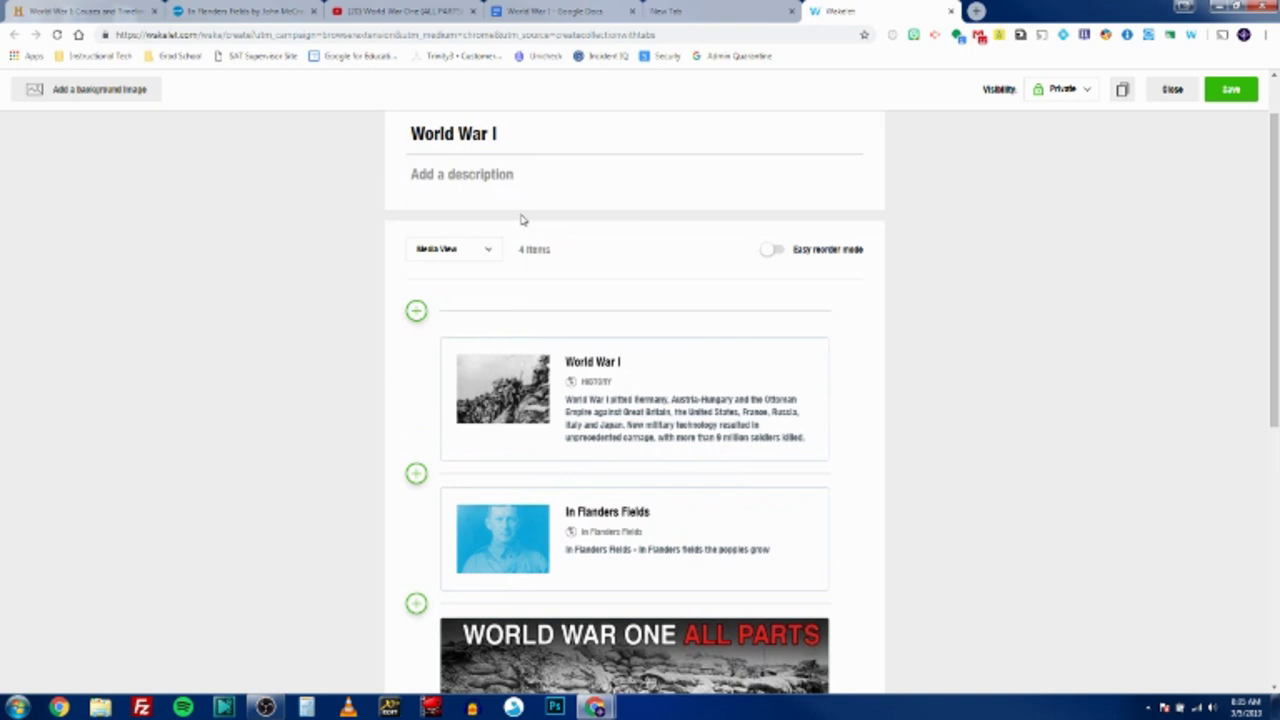
# - Try the Compact and Grid layouts, then go back to Media View
pyautogui.click(500, 250)
pyautogui.click(416, 345)
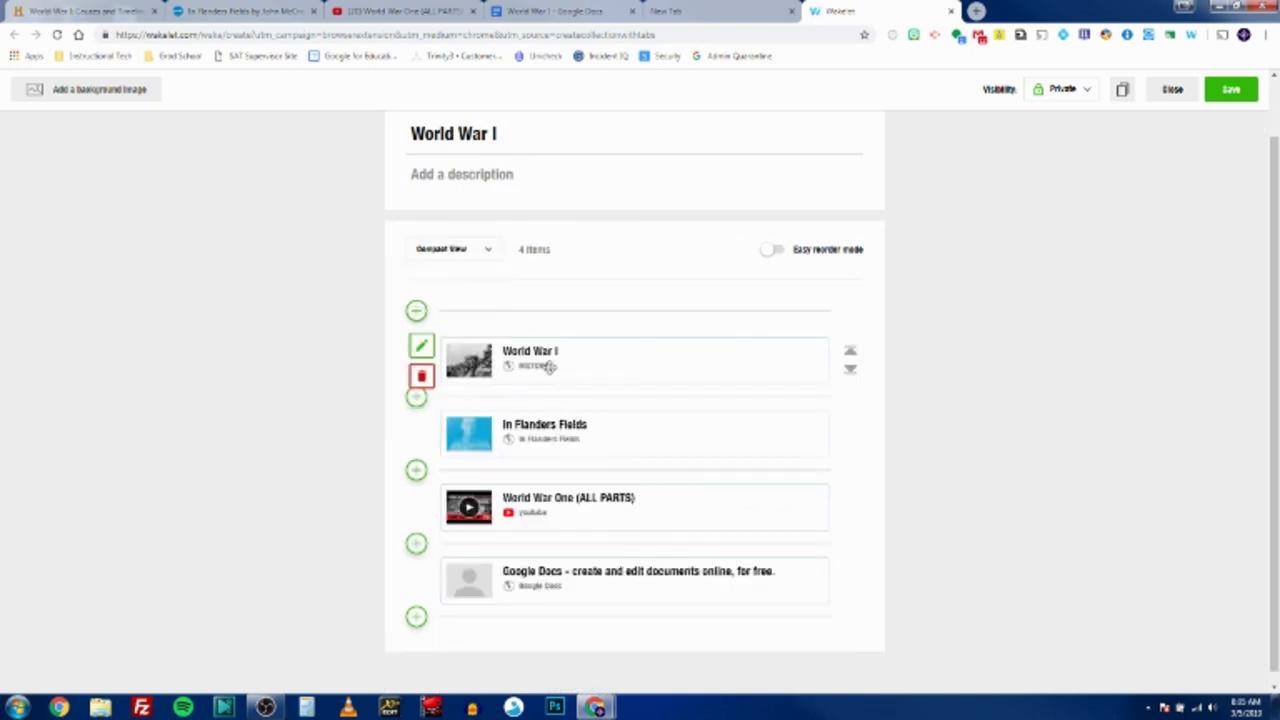
pyautogui.click(484, 252)
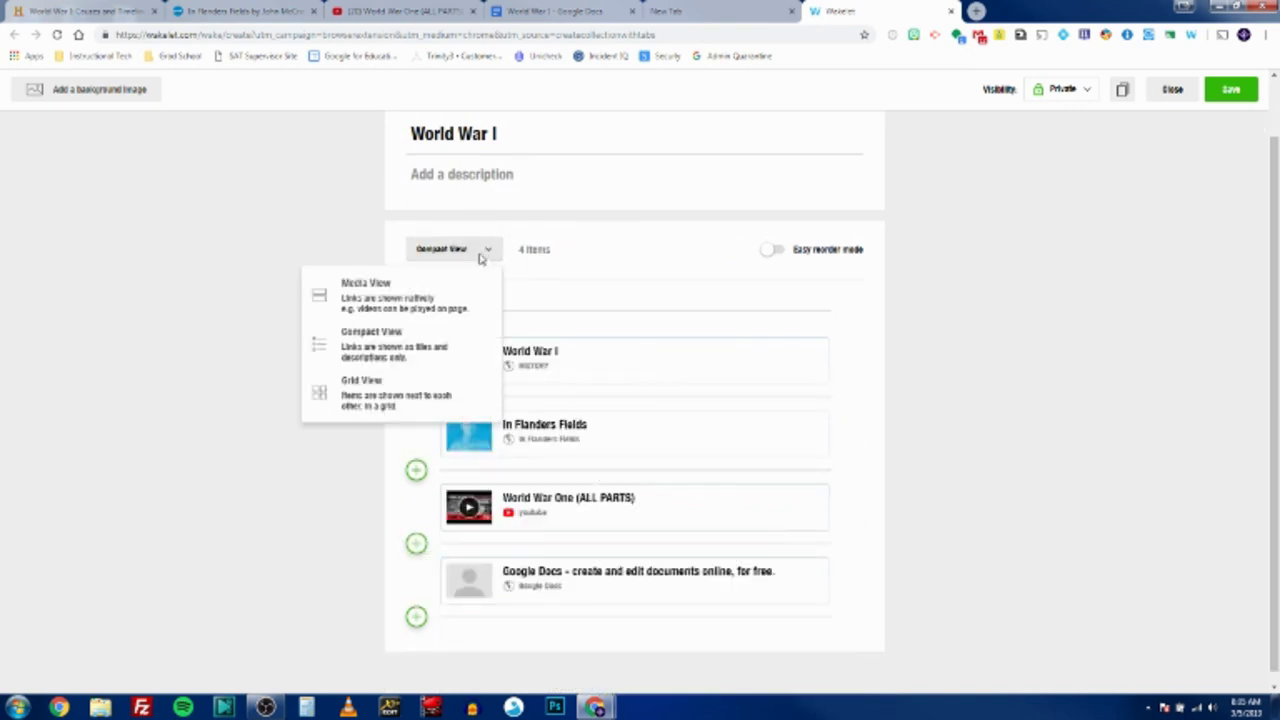
pyautogui.click(418, 382)
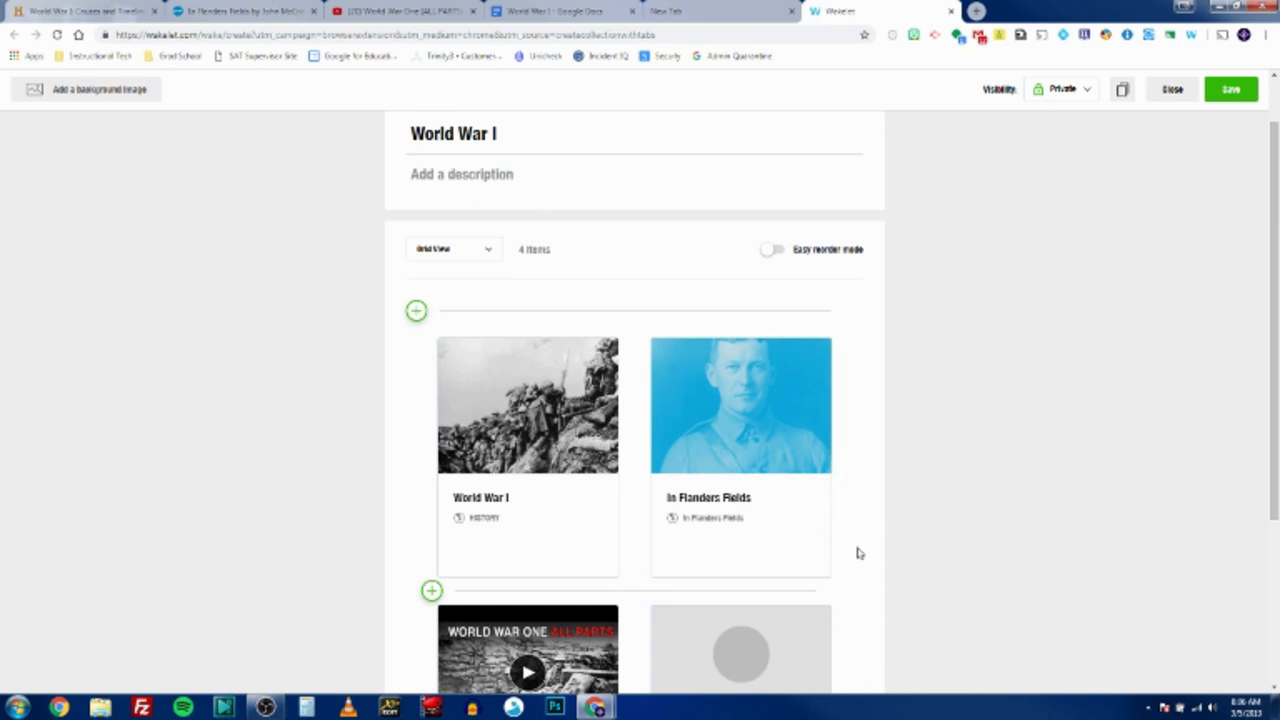
pyautogui.click(489, 255)
pyautogui.click(392, 302)
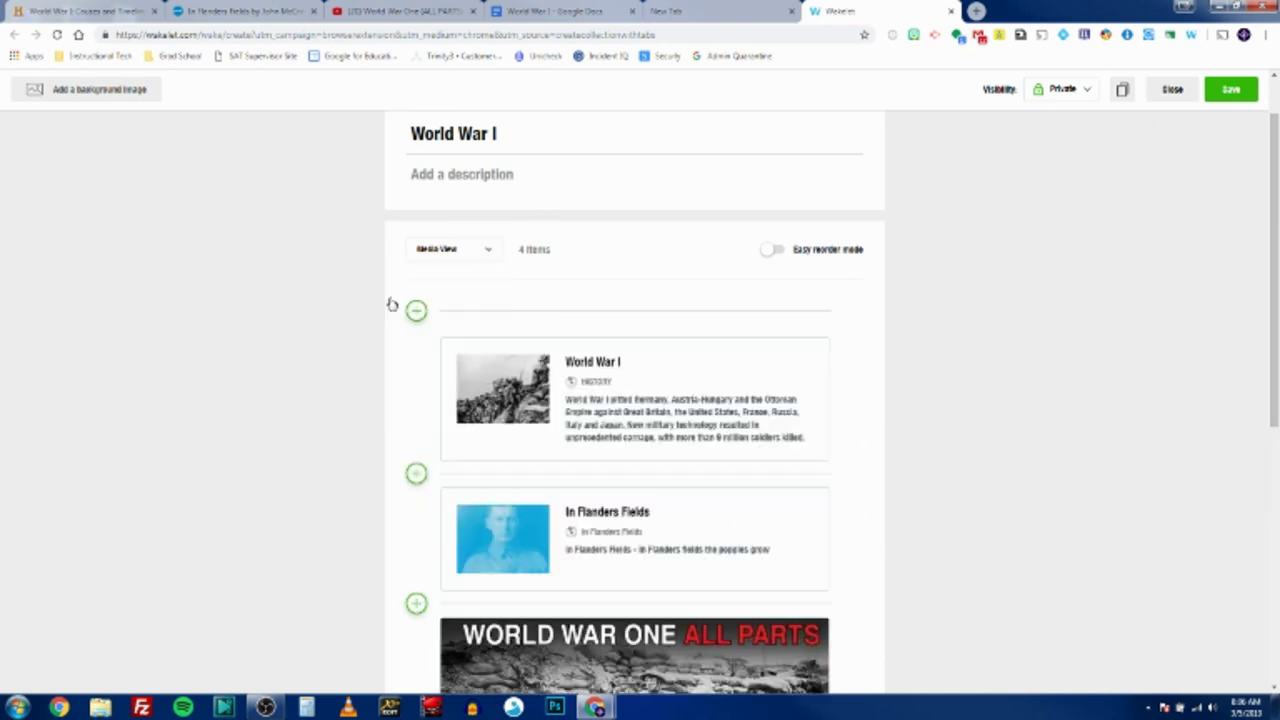
# - With Easy reorder mode, drag World War I below the World War One (ALL PARTS) video
pyautogui.click(779, 252)
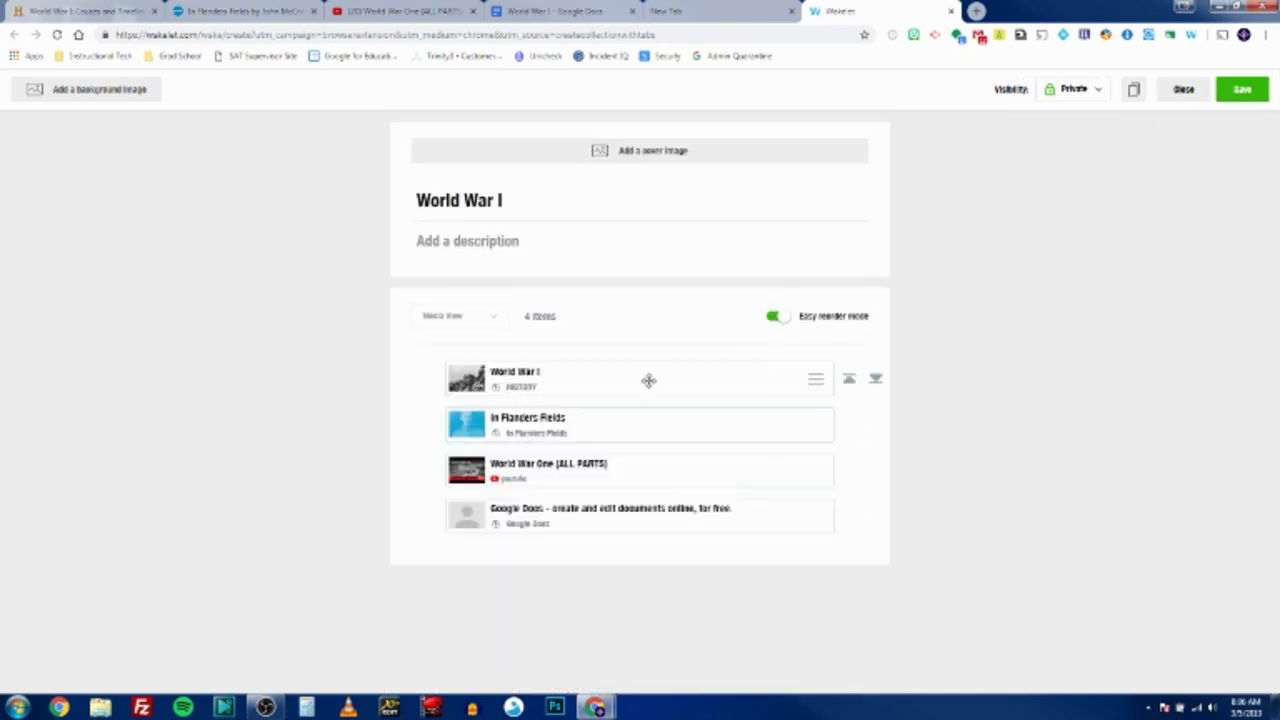
pyautogui.moveTo(649, 380); pyautogui.dragTo(656, 425)
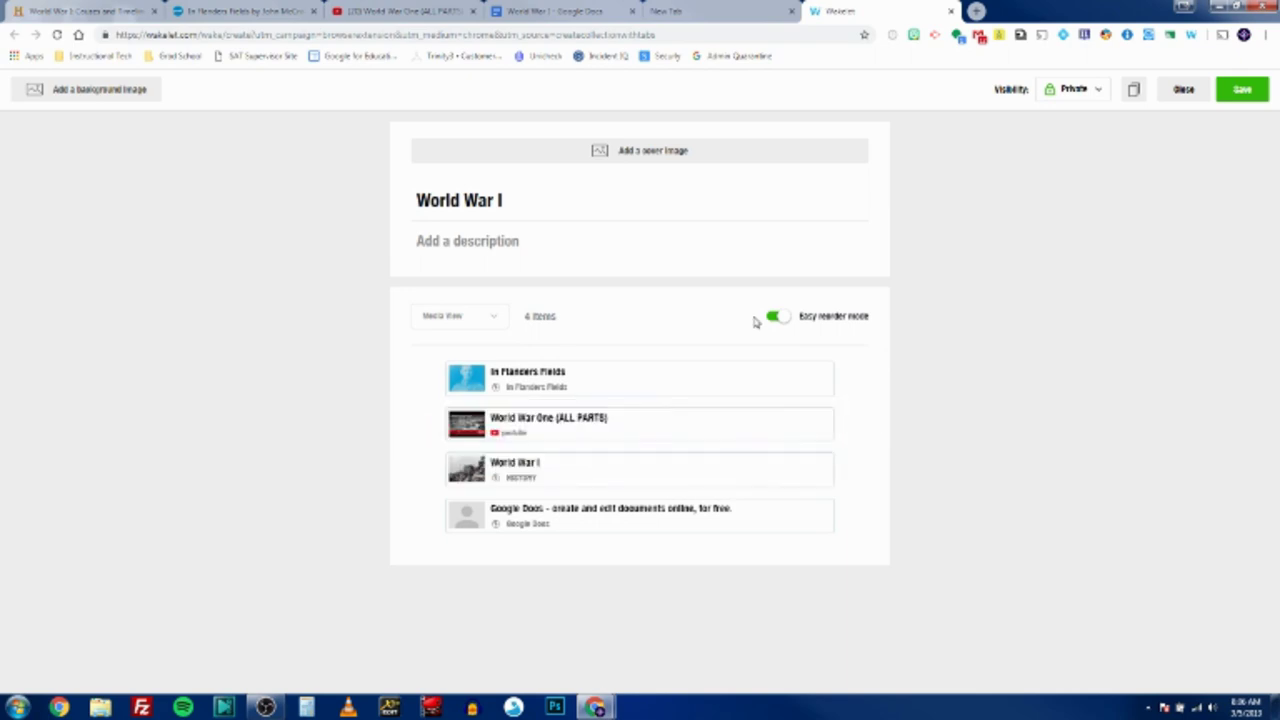
pyautogui.click(779, 320)
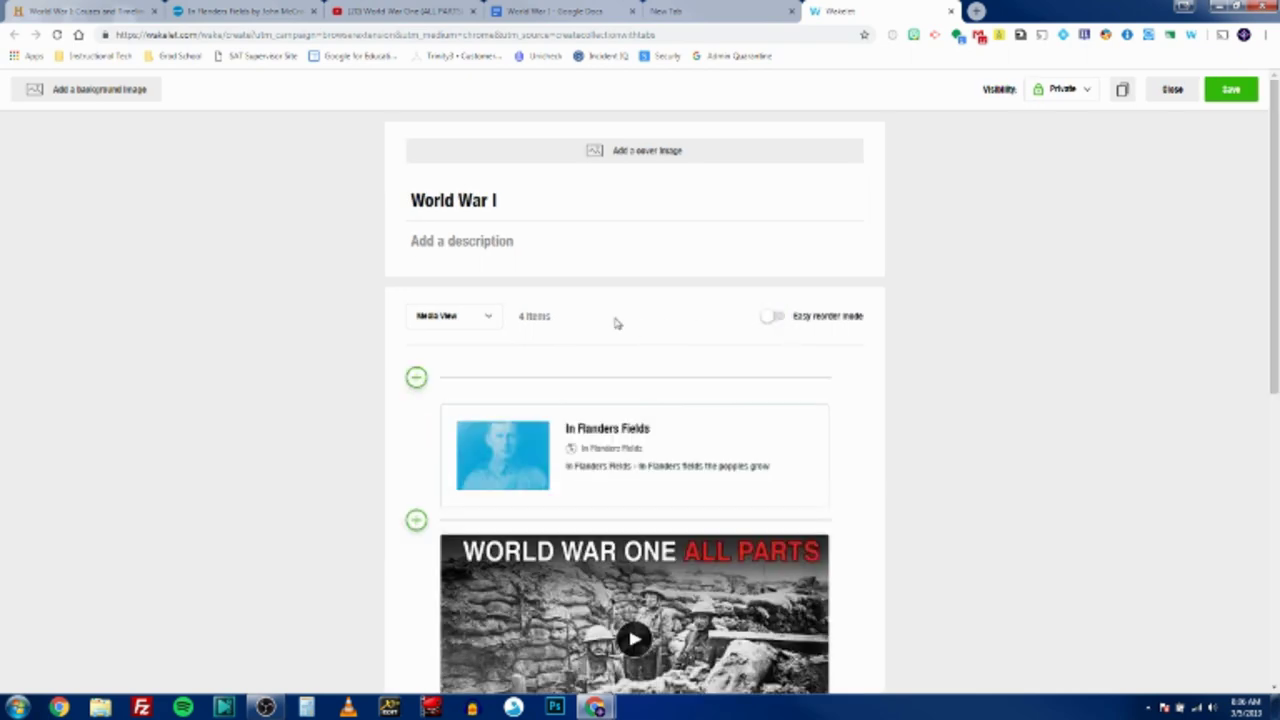
pyautogui.scroll(-6, 1003, 410)
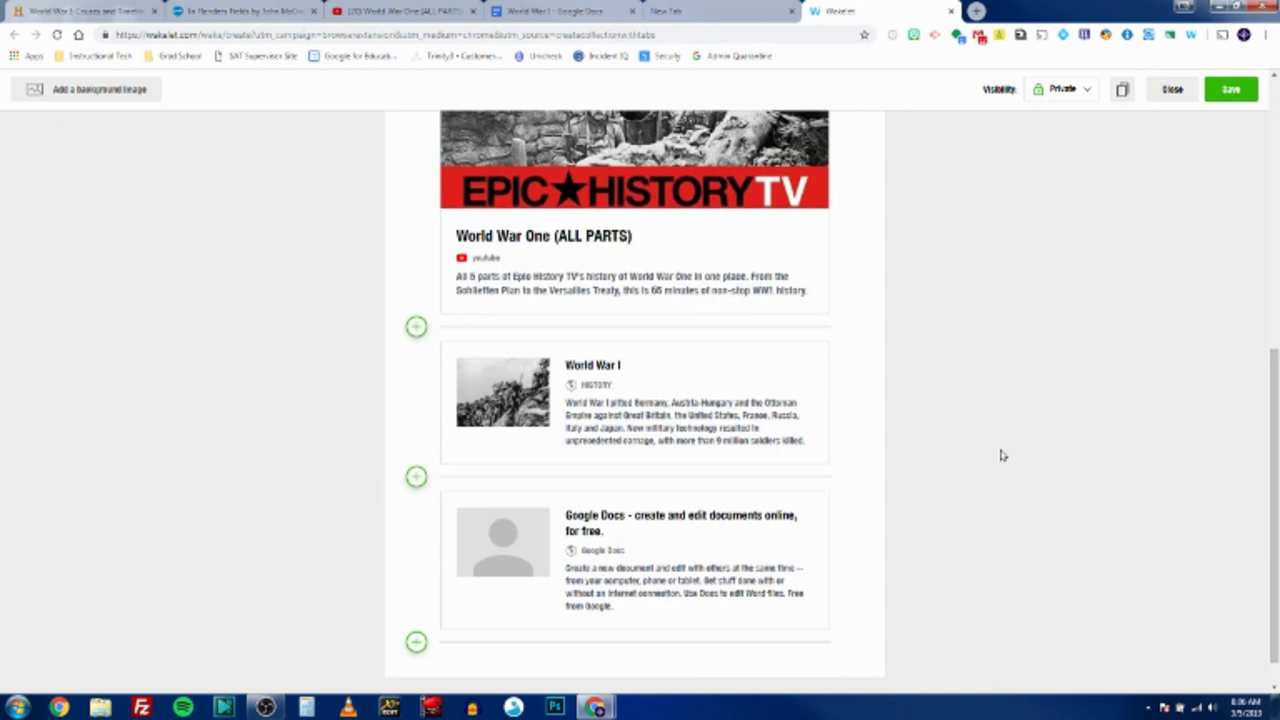
# - Switch the 'World War I' collection's Visibility to Unlisted and save it
pyautogui.click(1086, 94)
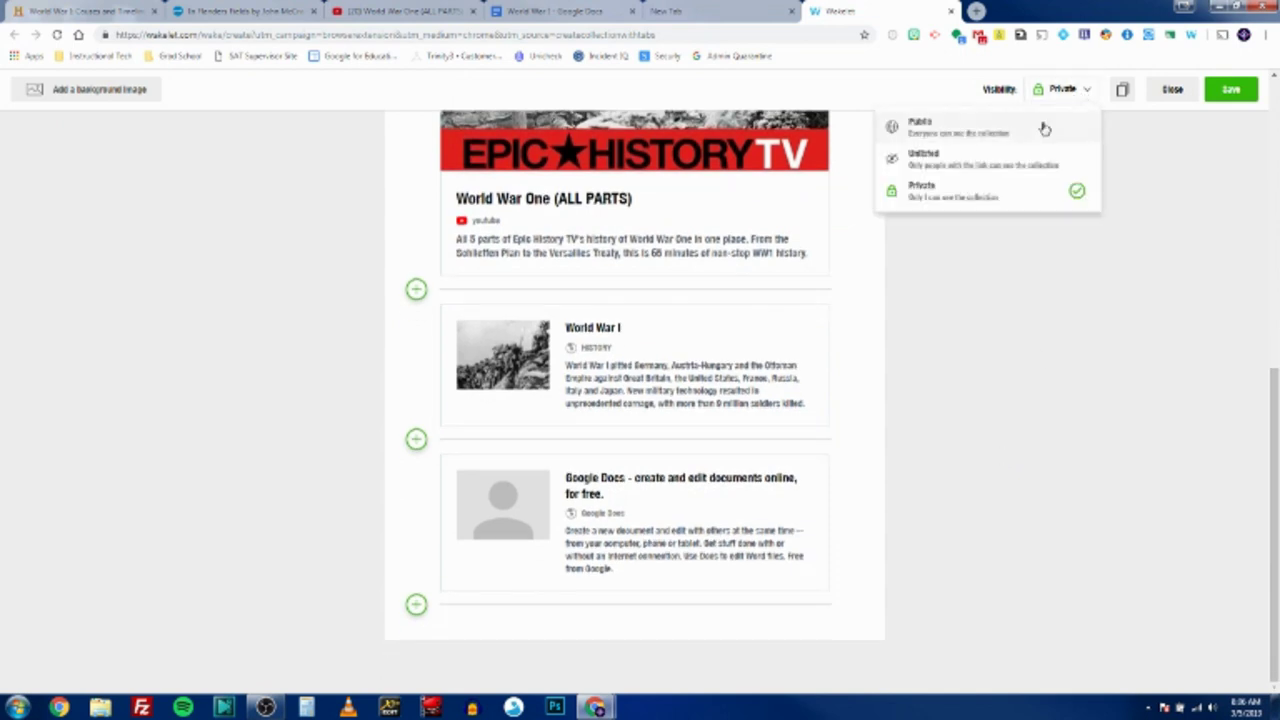
pyautogui.click(994, 174)
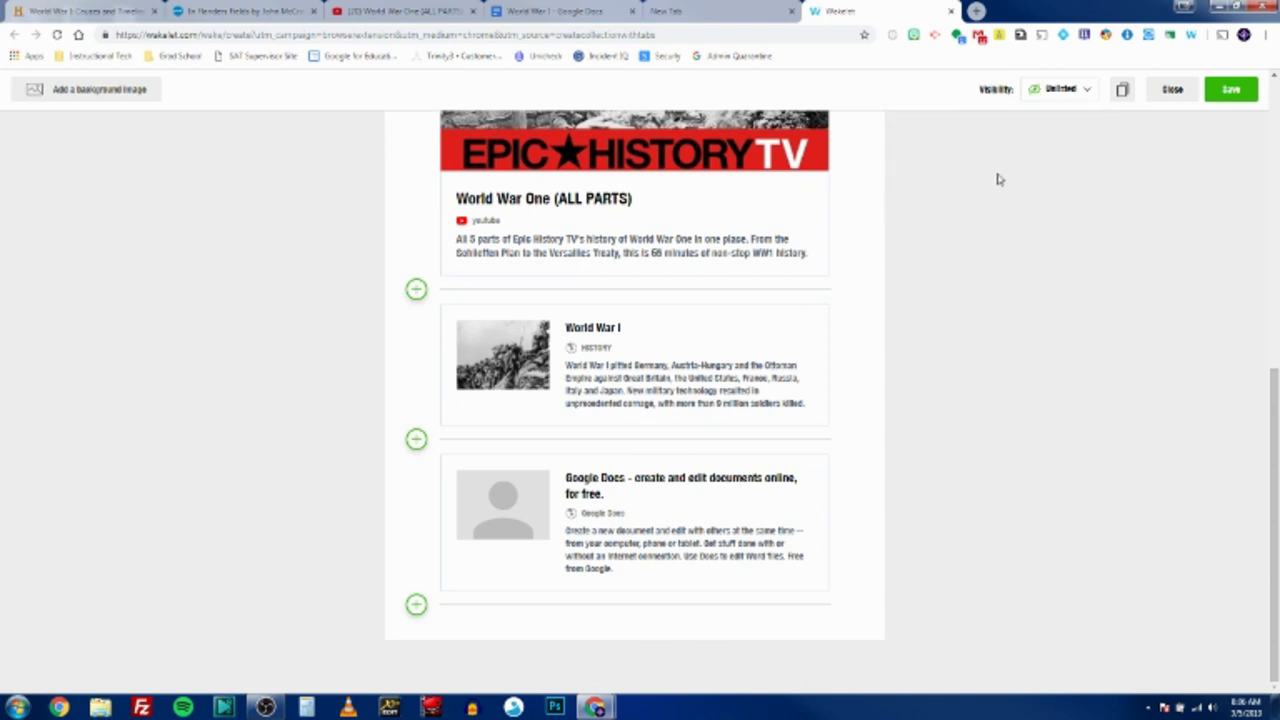
pyautogui.click(1230, 90)
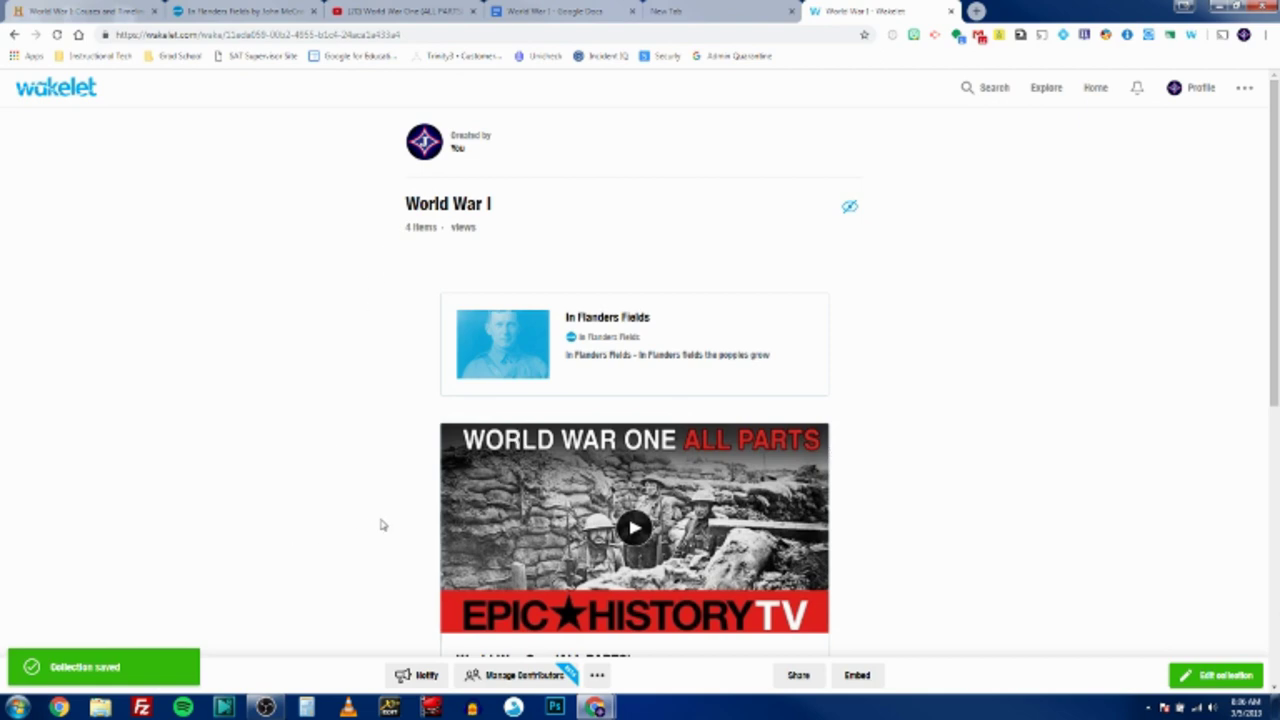
pyautogui.scroll(-4, 380, 525)
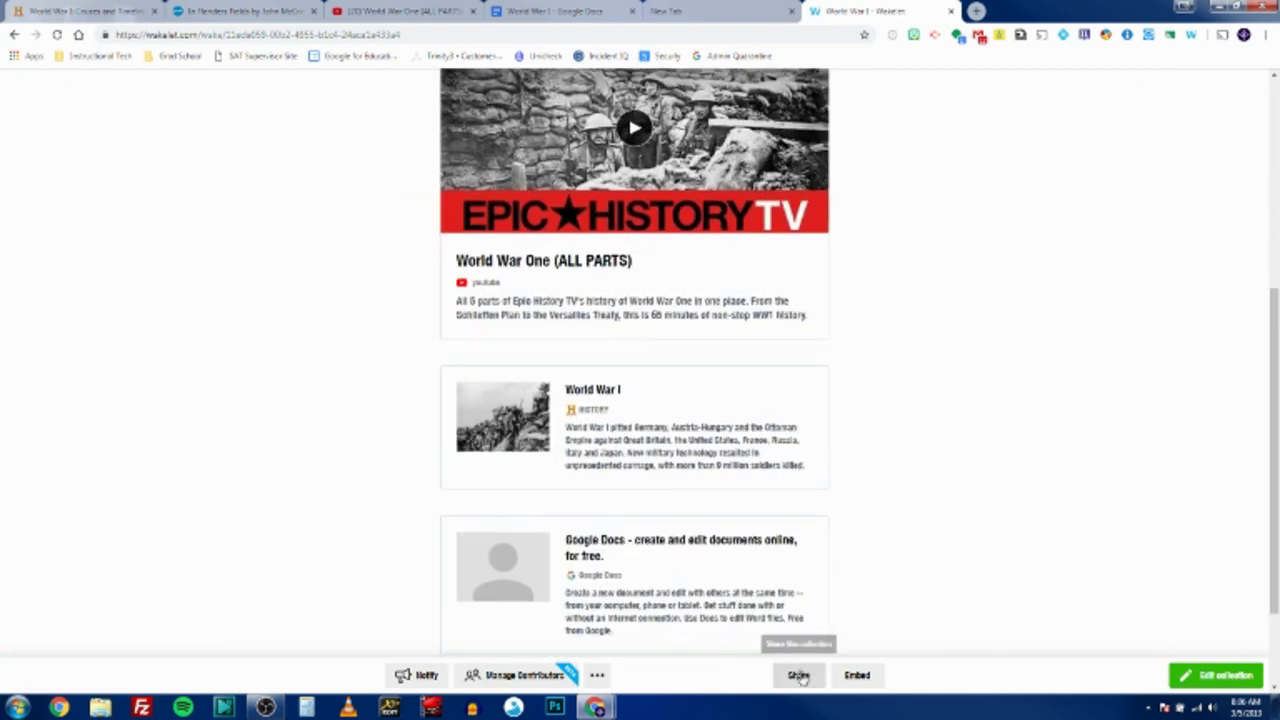
pyautogui.click(799, 677)
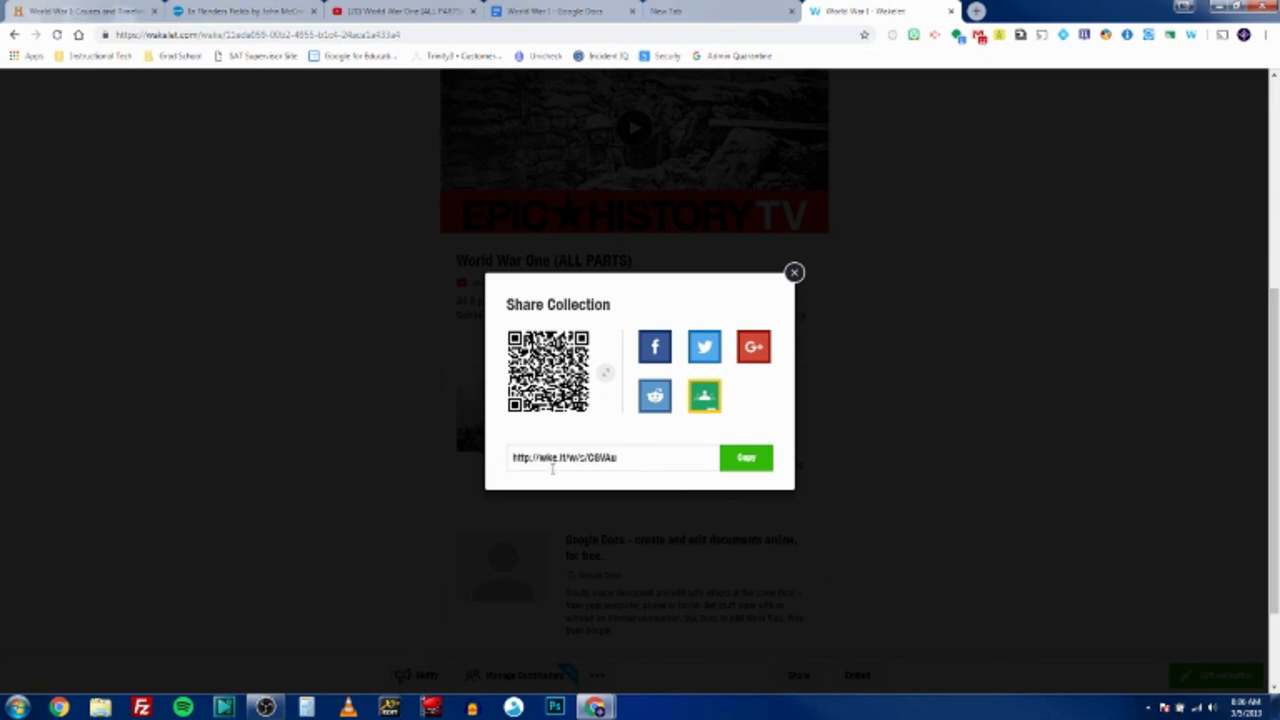
pyautogui.click(705, 396)
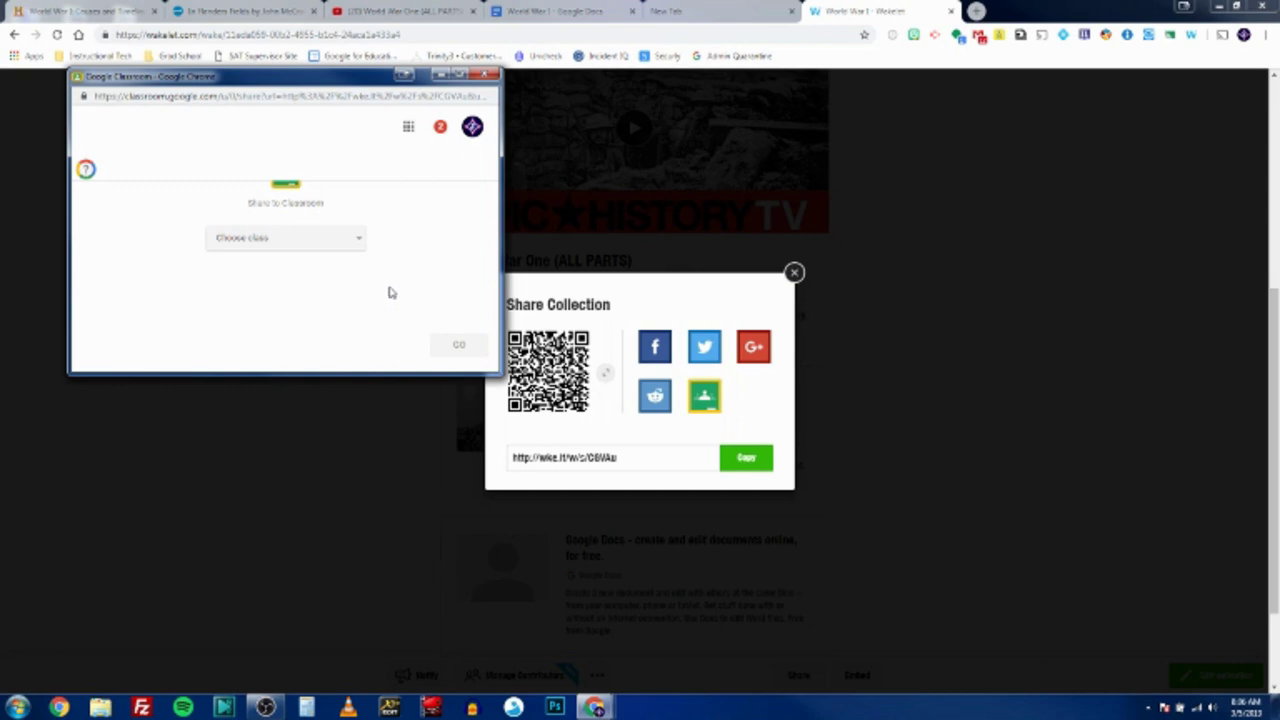
pyautogui.click(487, 75)
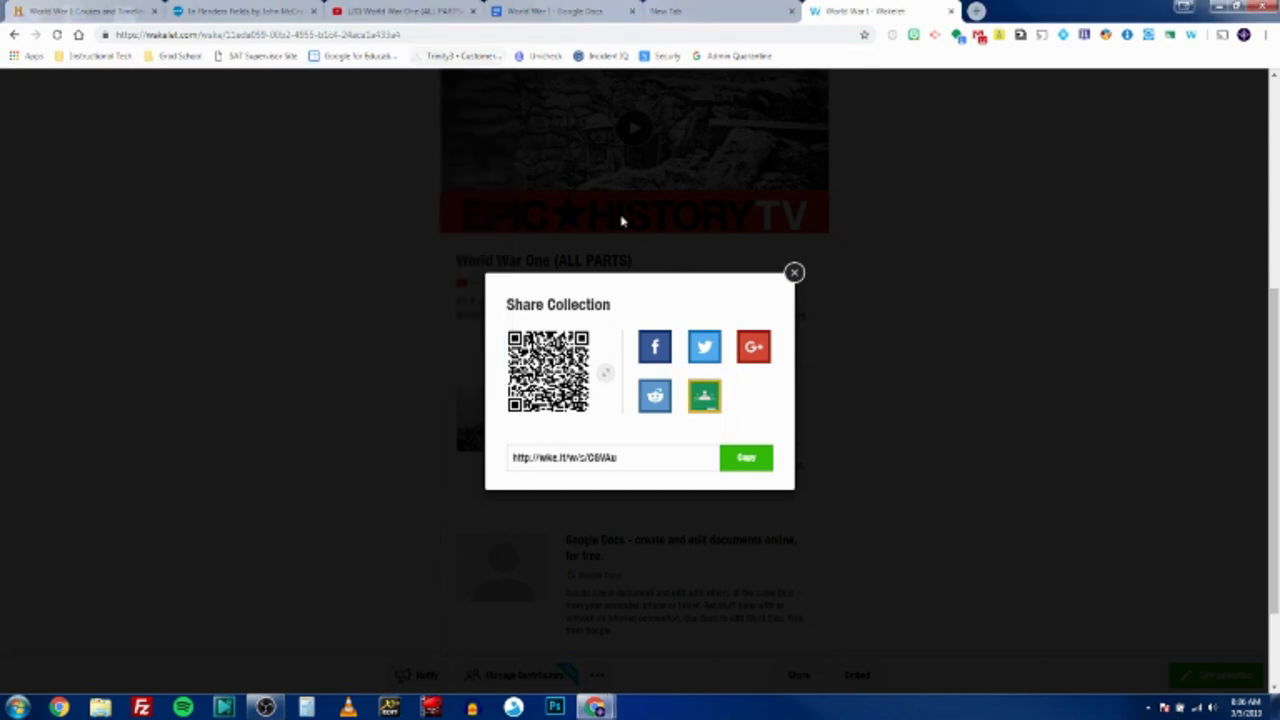
pyautogui.click(794, 272)
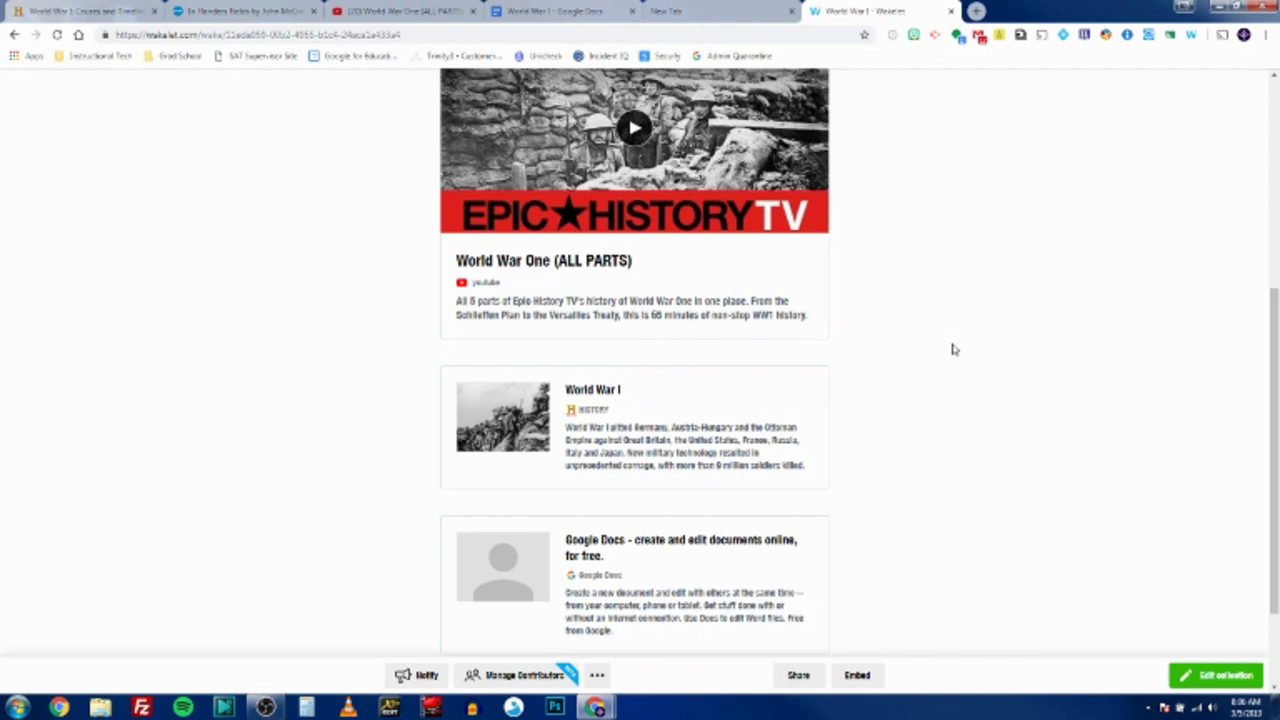